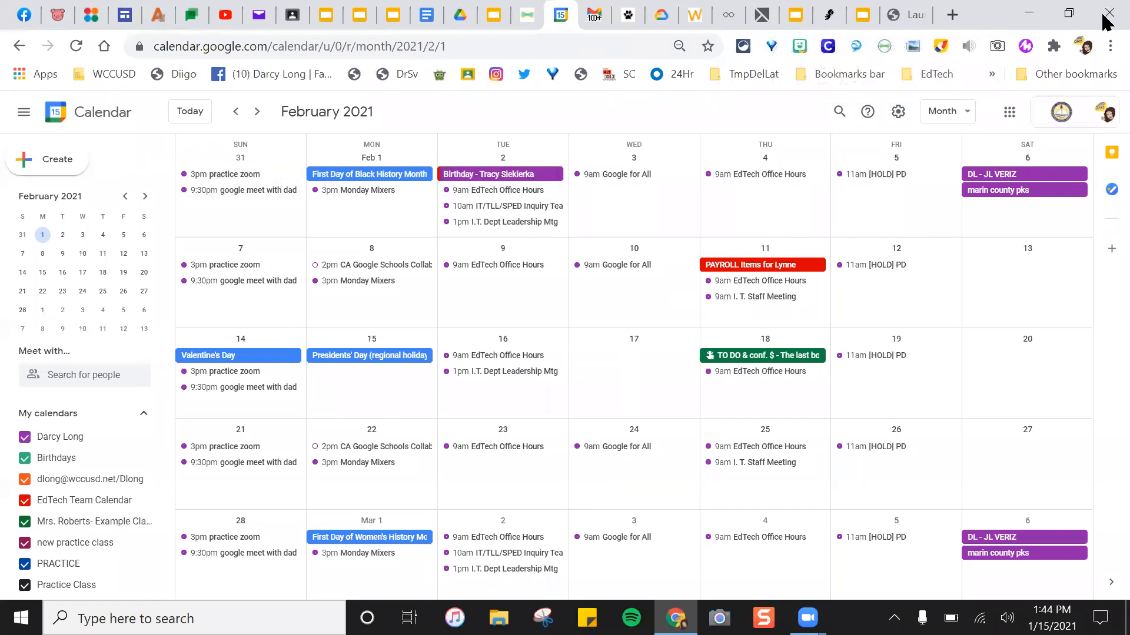
# - Increase the browser's page zoom to 100%
pyautogui.click(1109, 47)
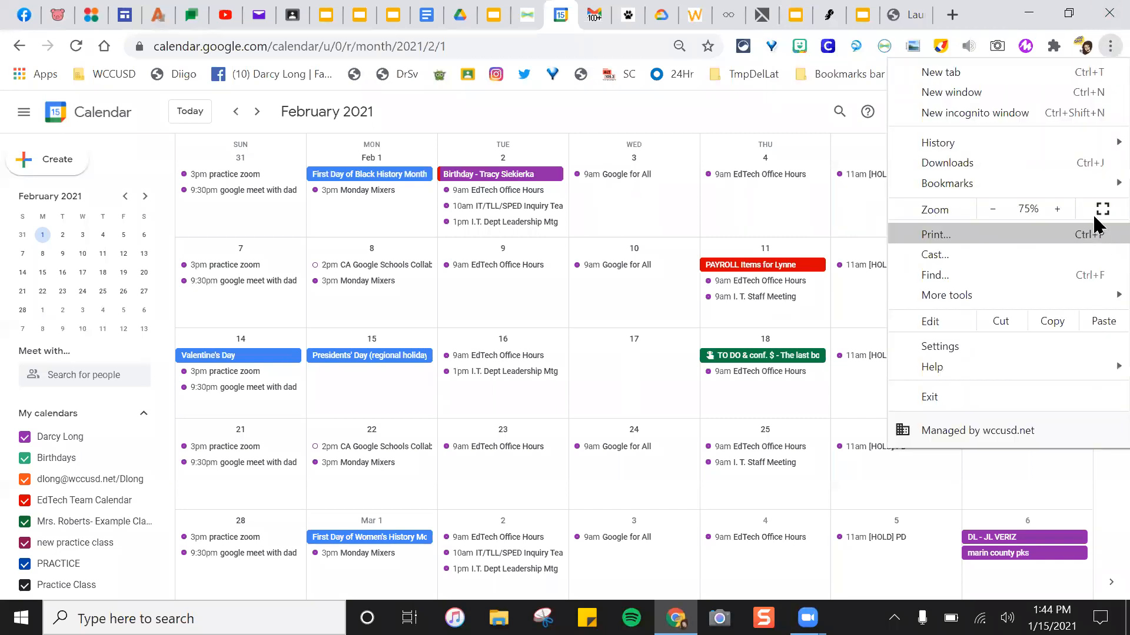
pyautogui.click(1057, 210)
pyautogui.click(1052, 211)
pyautogui.click(1052, 211)
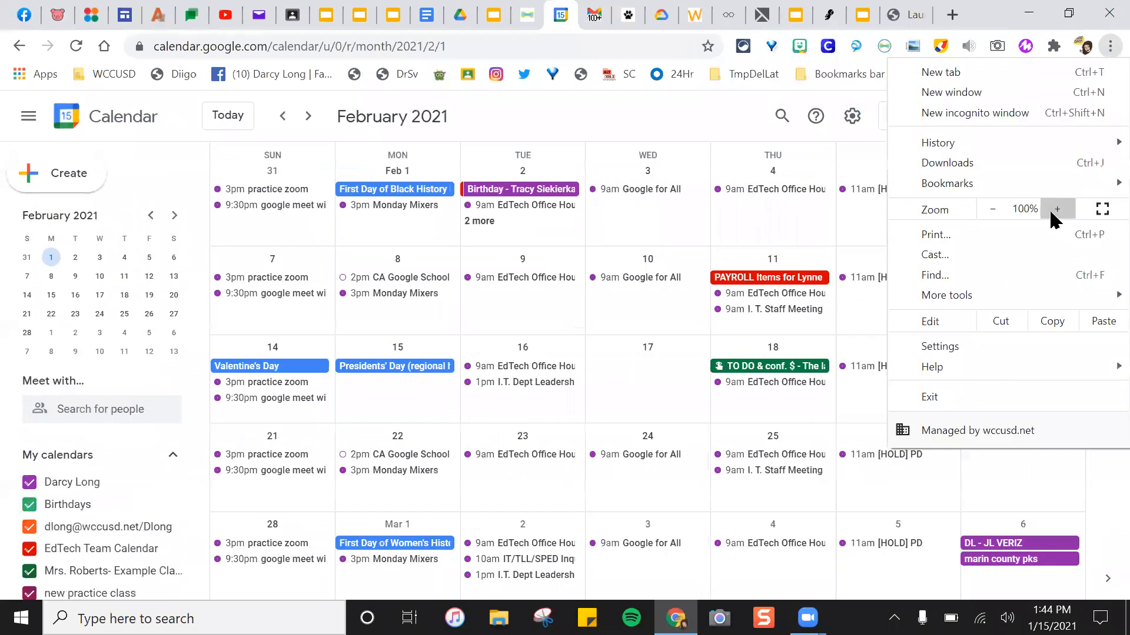
pyautogui.click(619, 88)
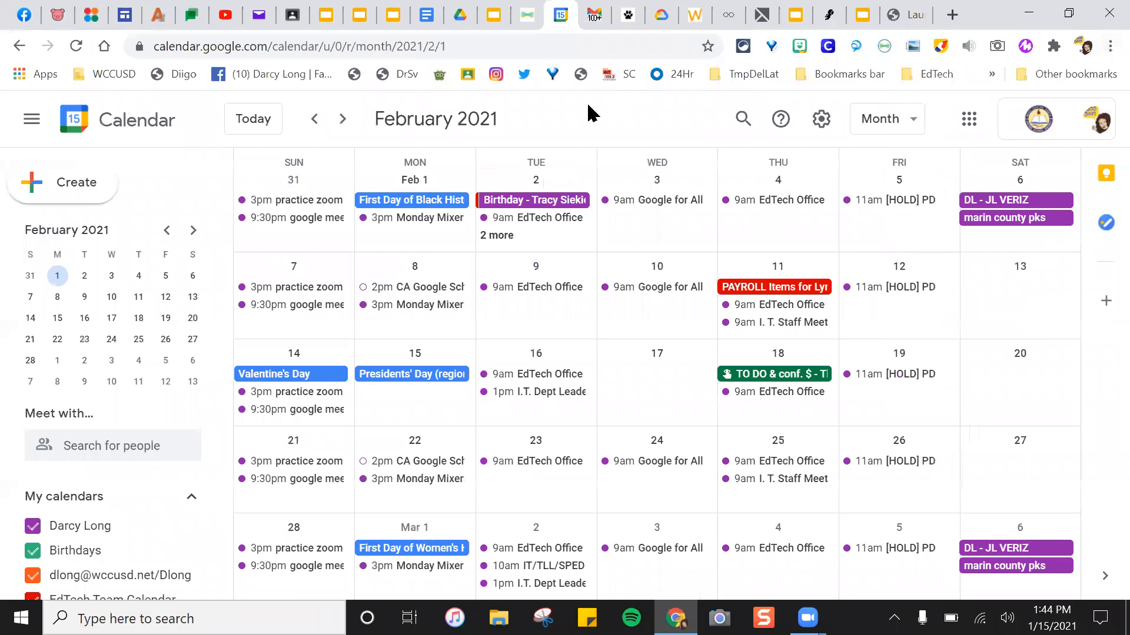
# - Create a new calendar event titled "Practice event" and shift its dialog slightly aside
pyautogui.click(70, 192)
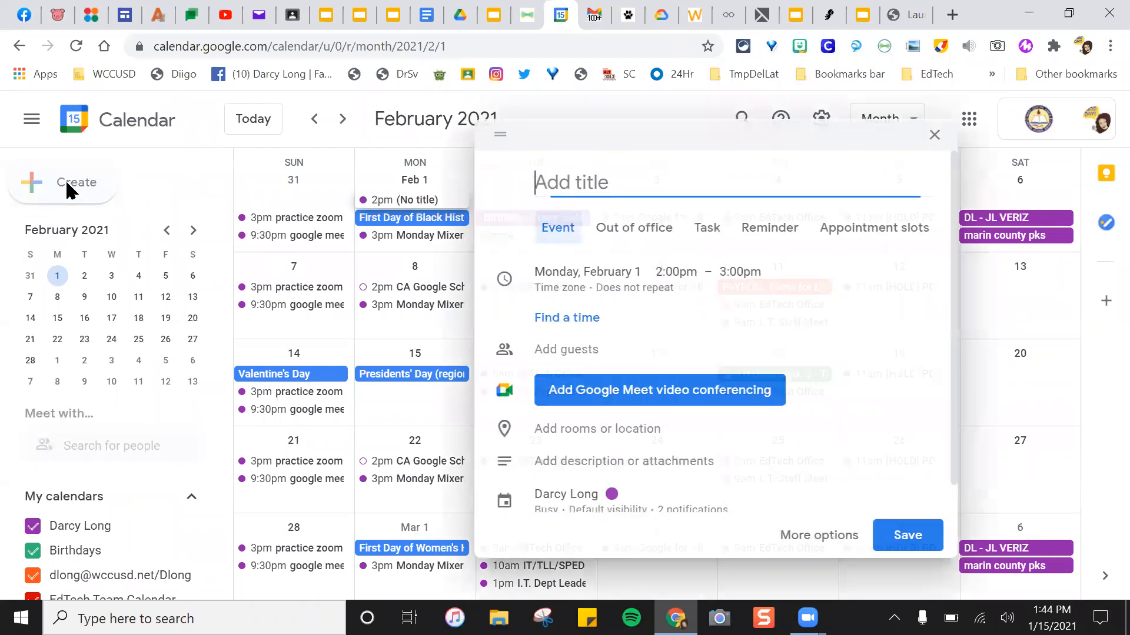
pyautogui.click(100, 327)
pyautogui.click(71, 183)
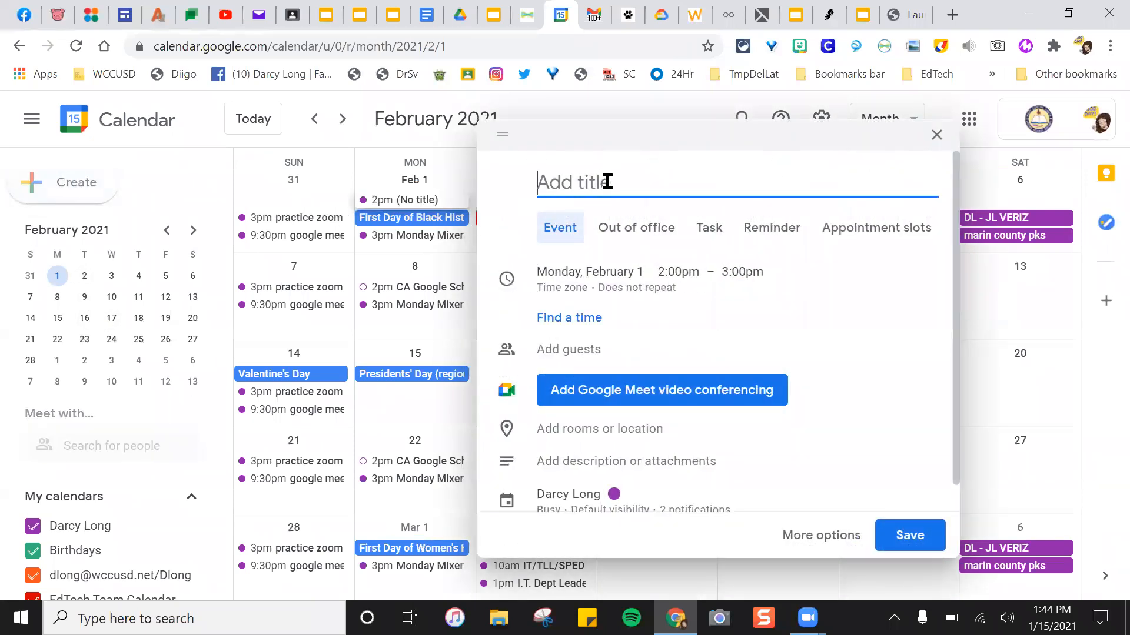
pyautogui.write('Practice event')
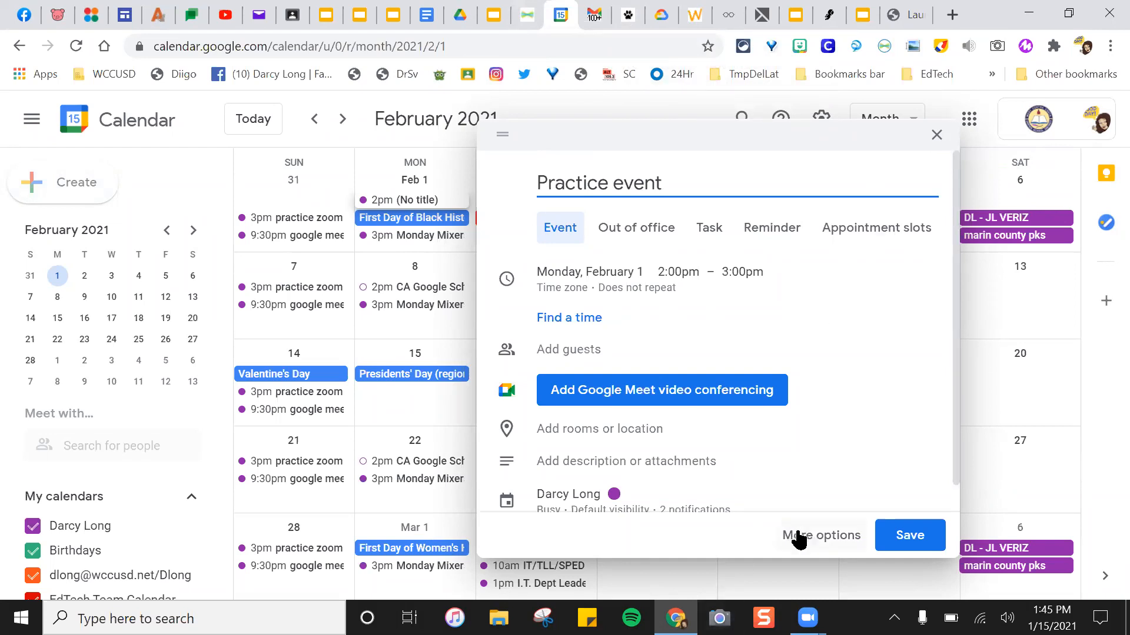
pyautogui.moveTo(757, 139); pyautogui.dragTo(734, 92)
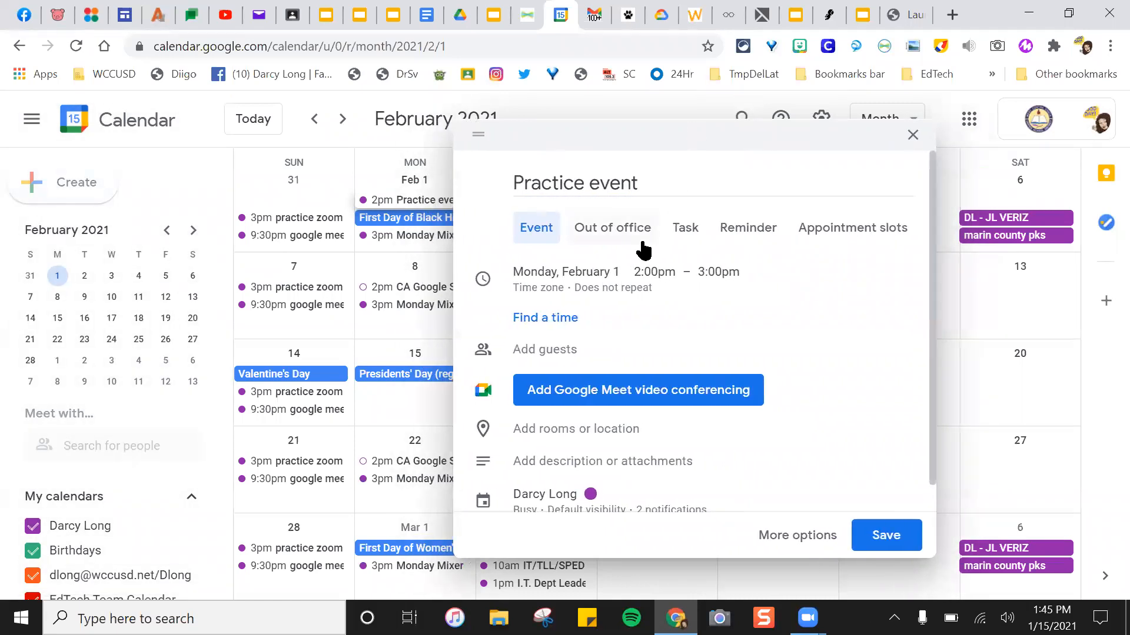
# - Set the Practice event's date to Friday, February 5
pyautogui.click(568, 274)
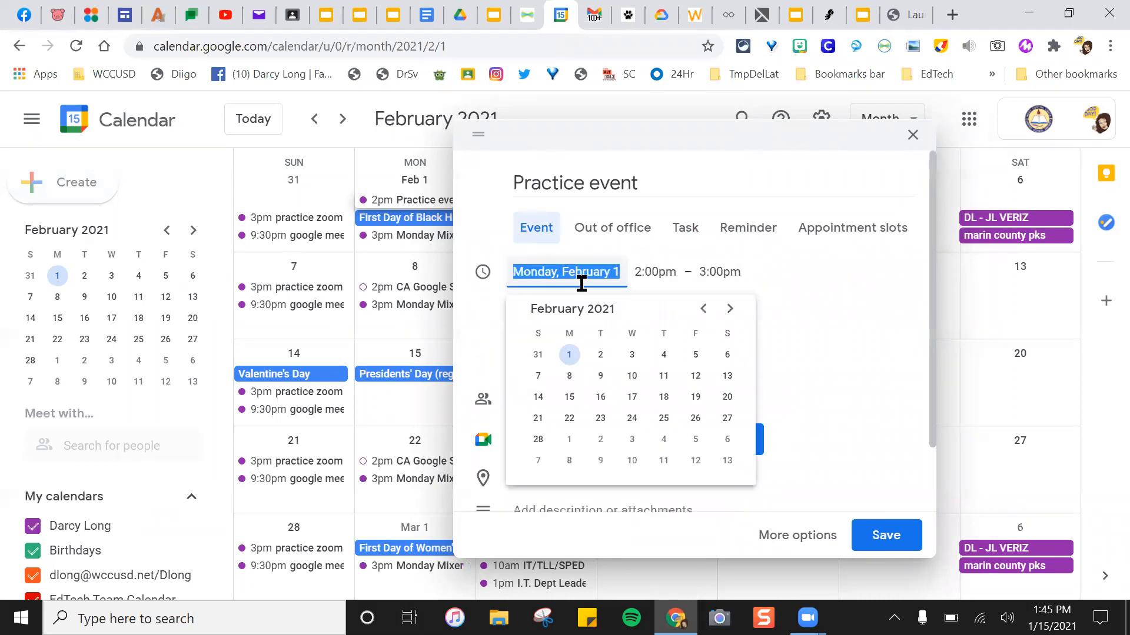
pyautogui.click(705, 290)
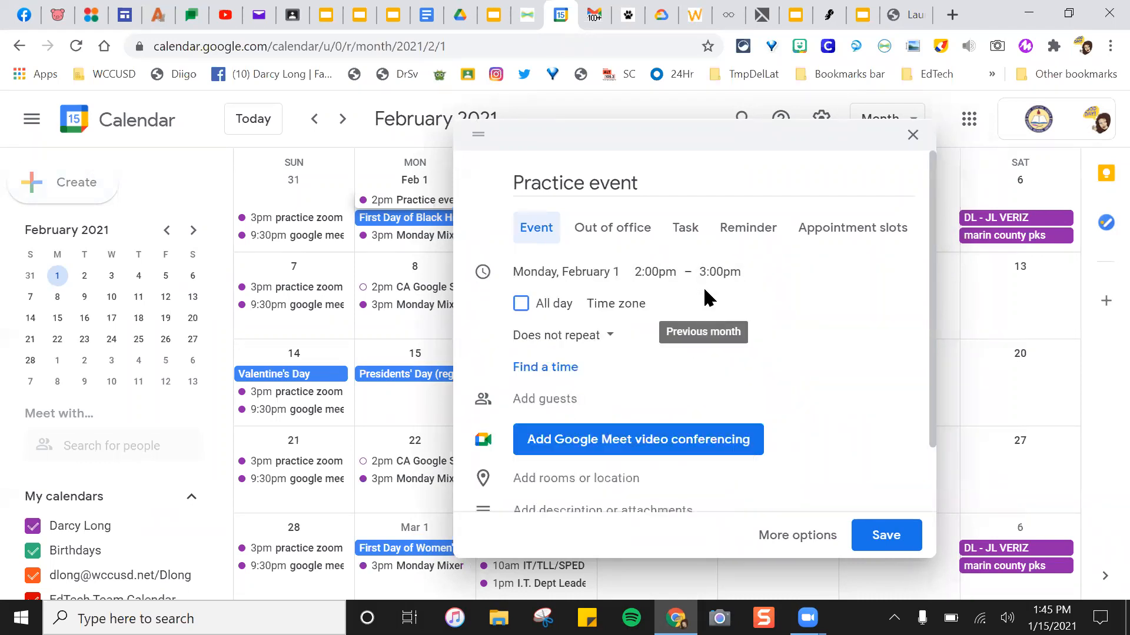
pyautogui.click(584, 275)
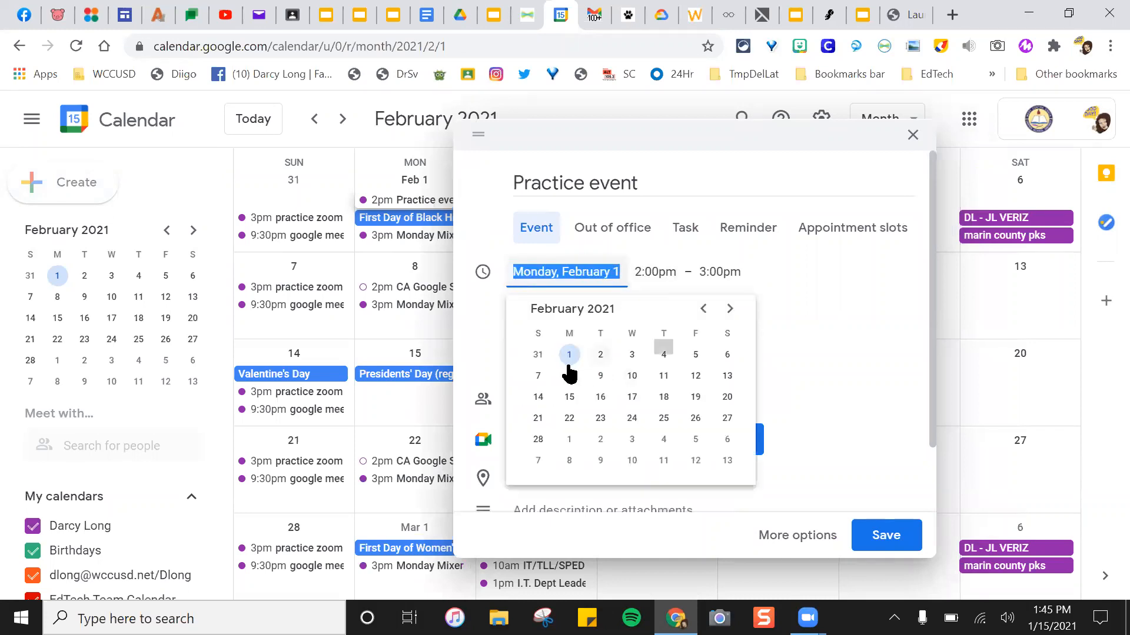
pyautogui.click(705, 357)
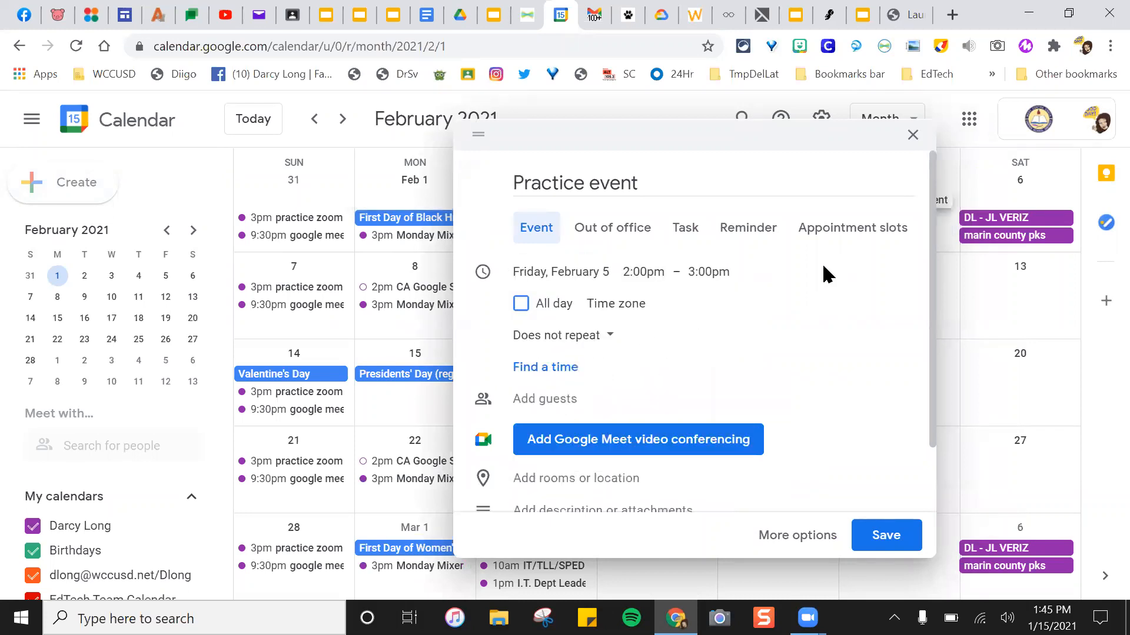
# - Set the event to start at 10:05am and end at 12:05pm
pyautogui.click(630, 274)
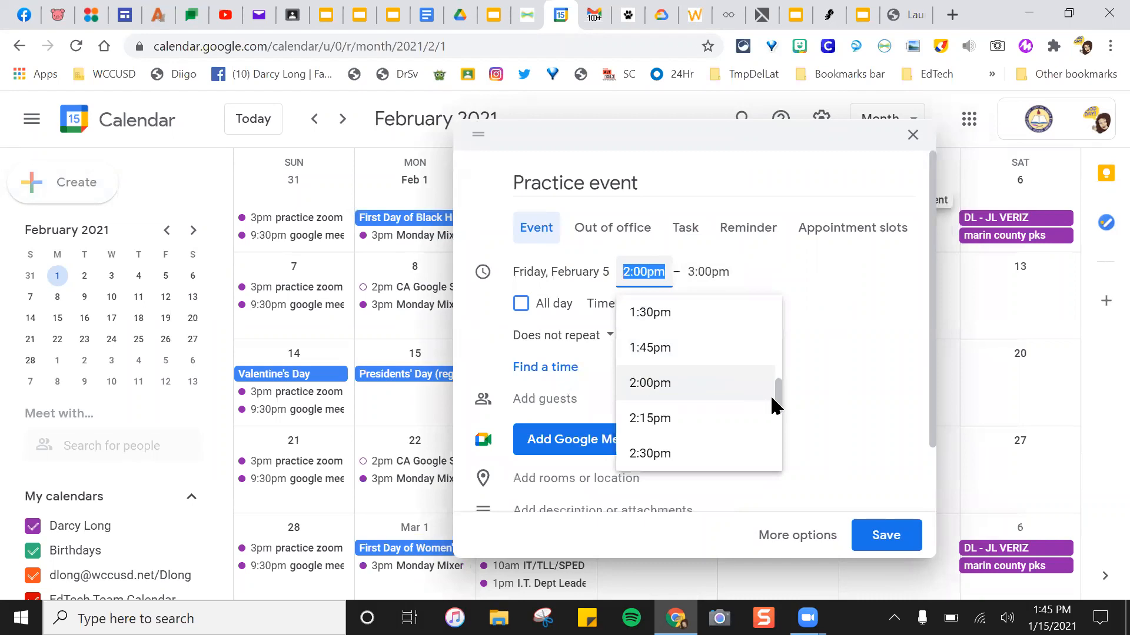
pyautogui.write('10')
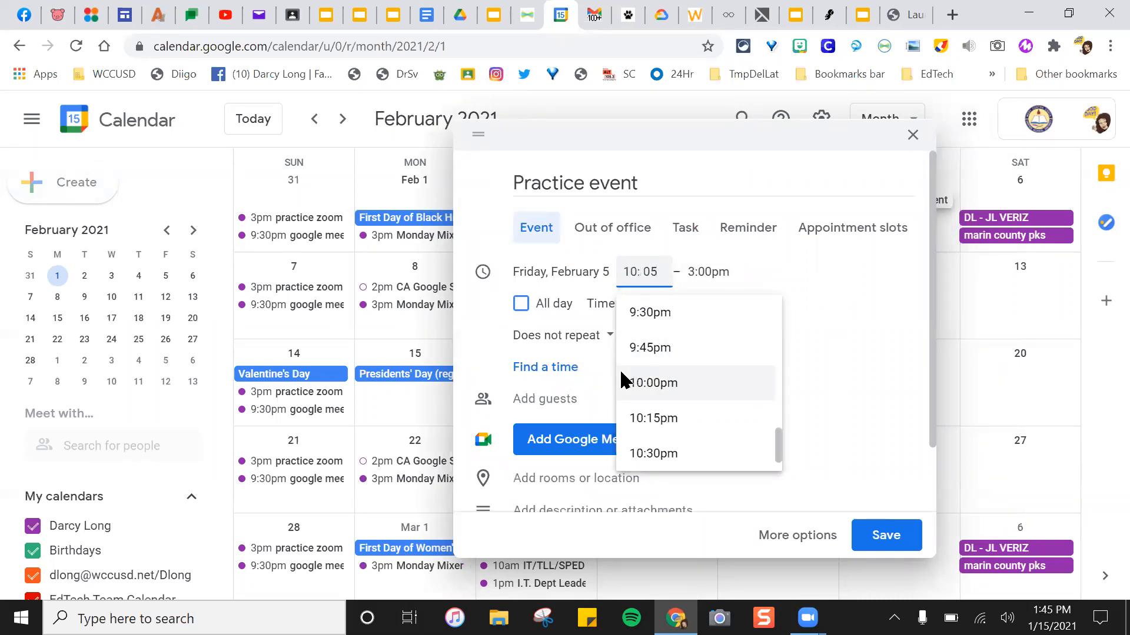
pyautogui.write(':05')
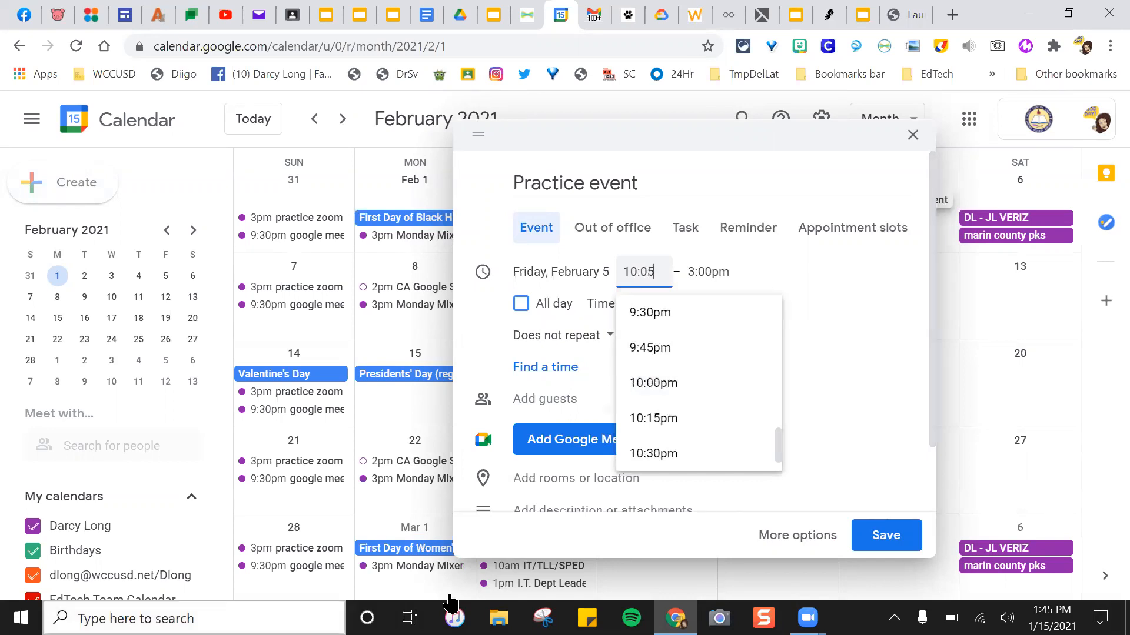
pyautogui.write('am')
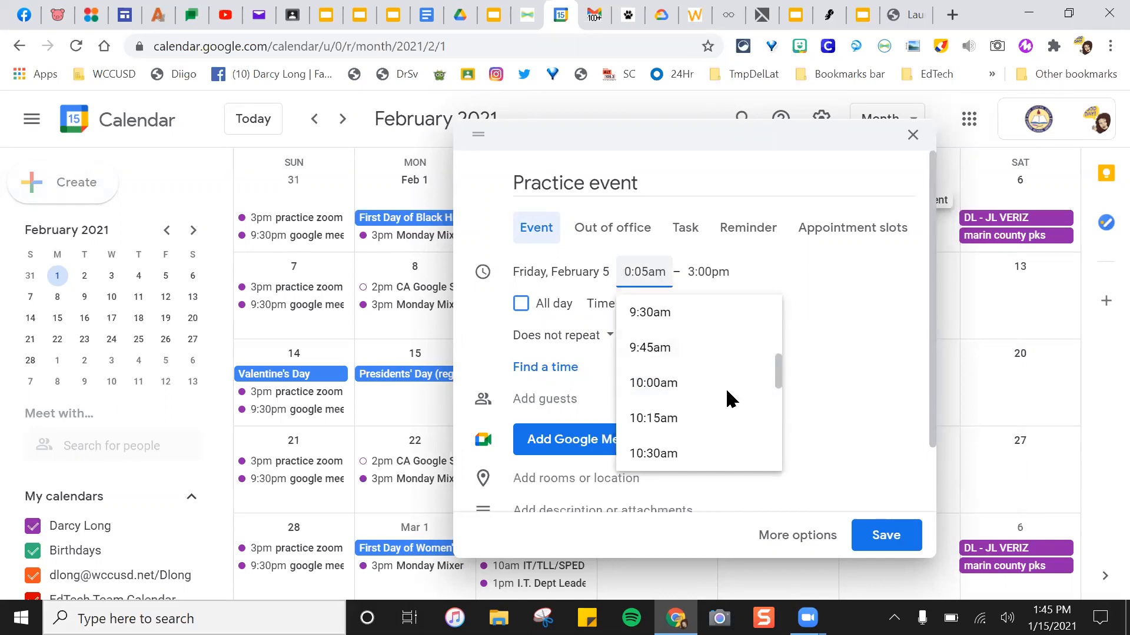
pyautogui.click(697, 272)
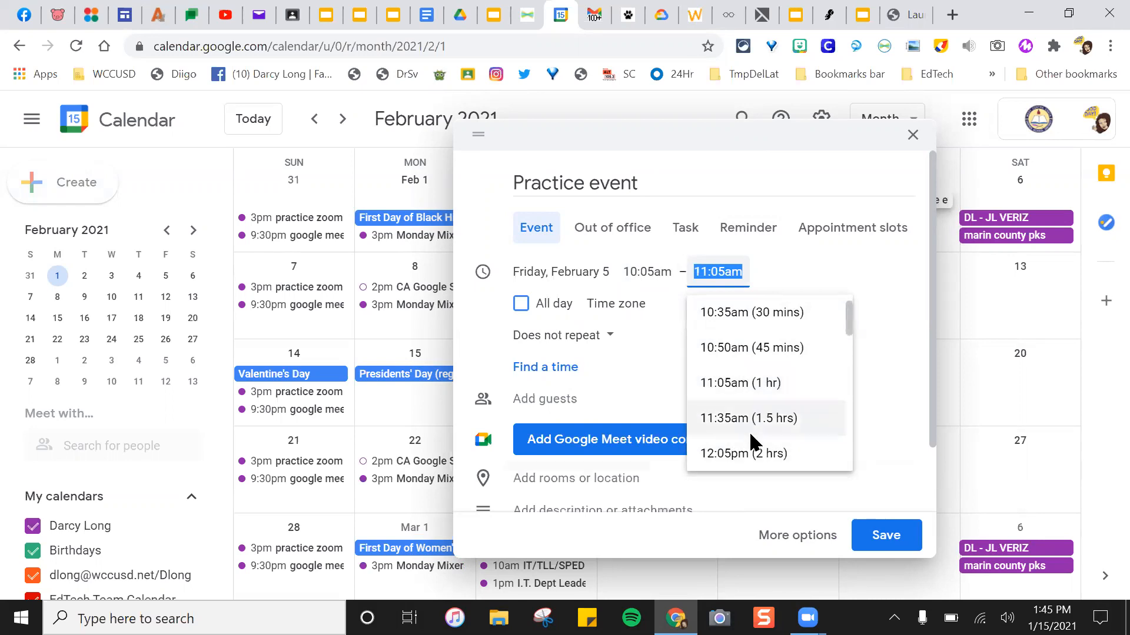
pyautogui.click(756, 455)
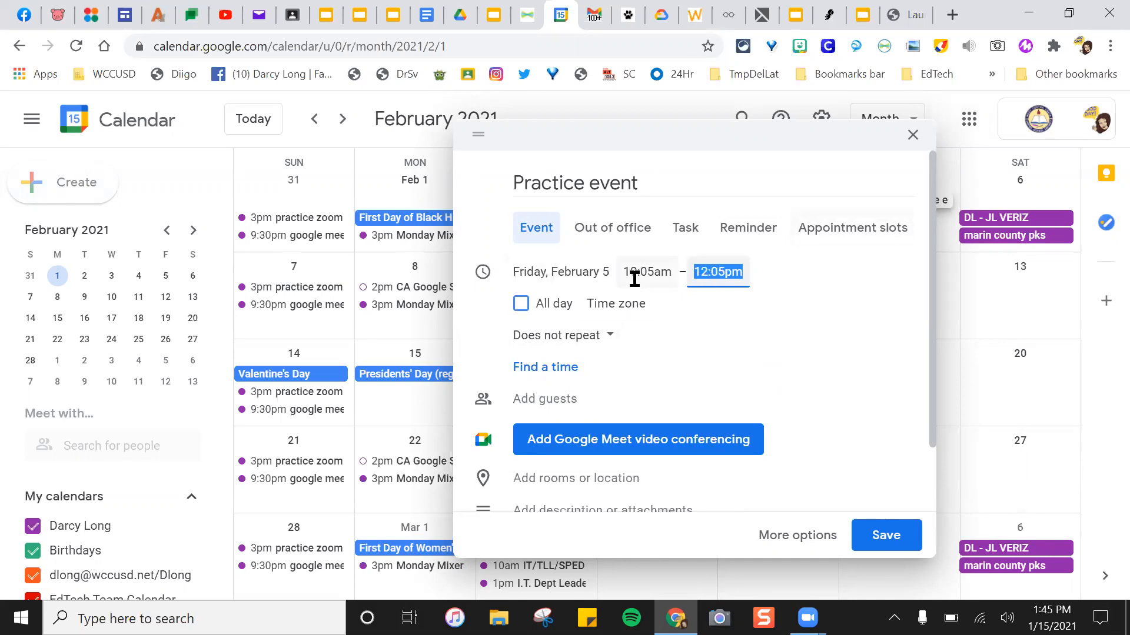
# - Try the all-day option on the event and switch it back off
pyautogui.click(521, 304)
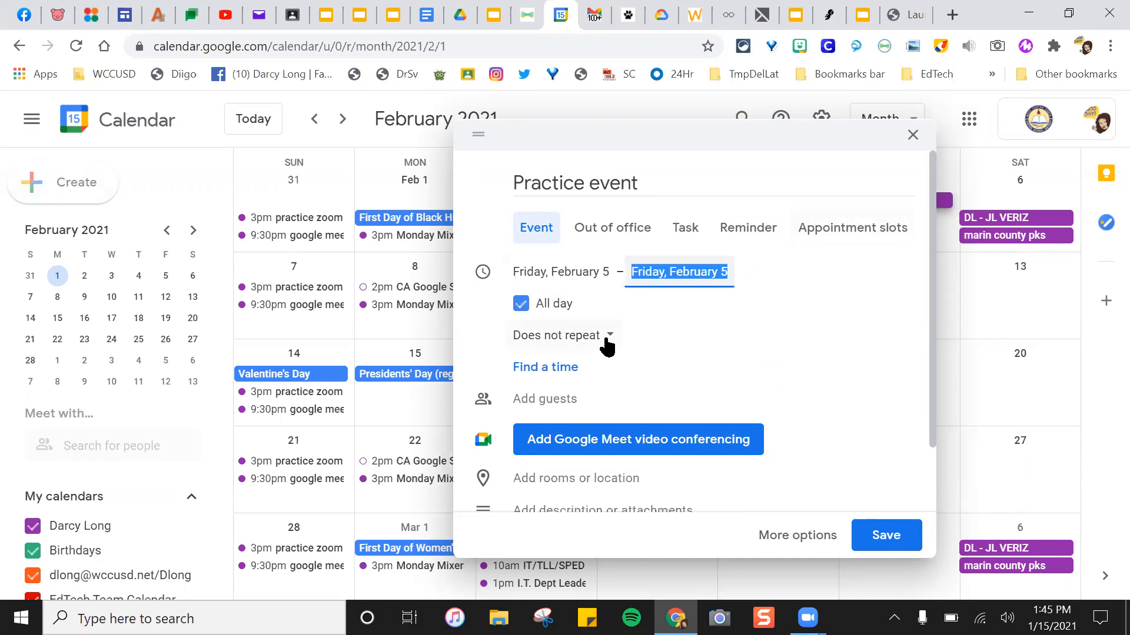
pyautogui.click(519, 306)
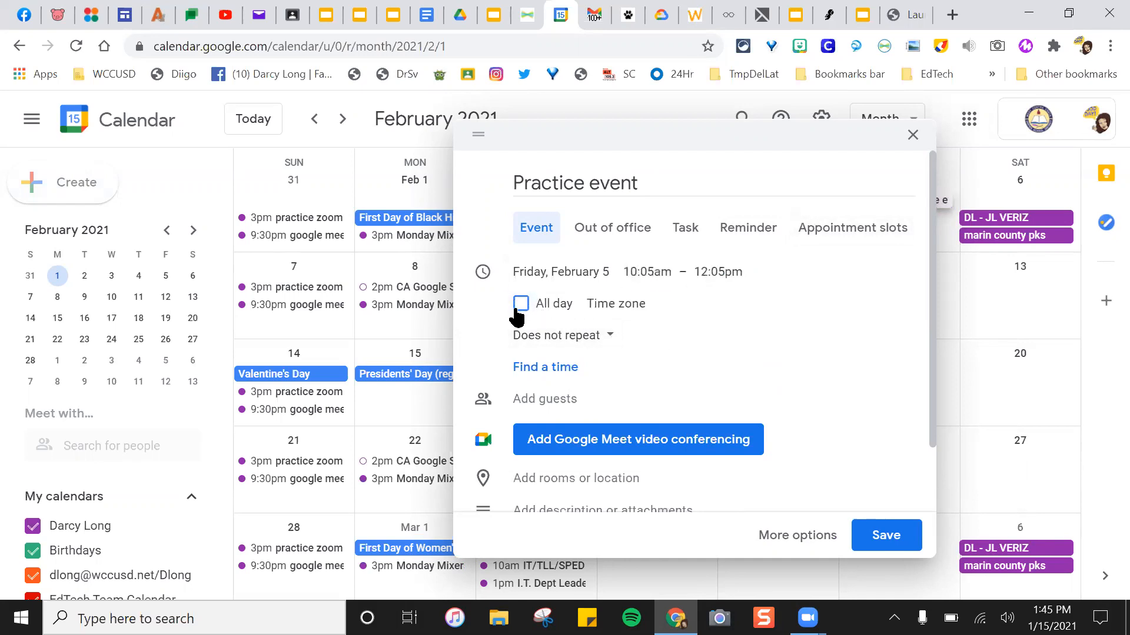
pyautogui.click(517, 311)
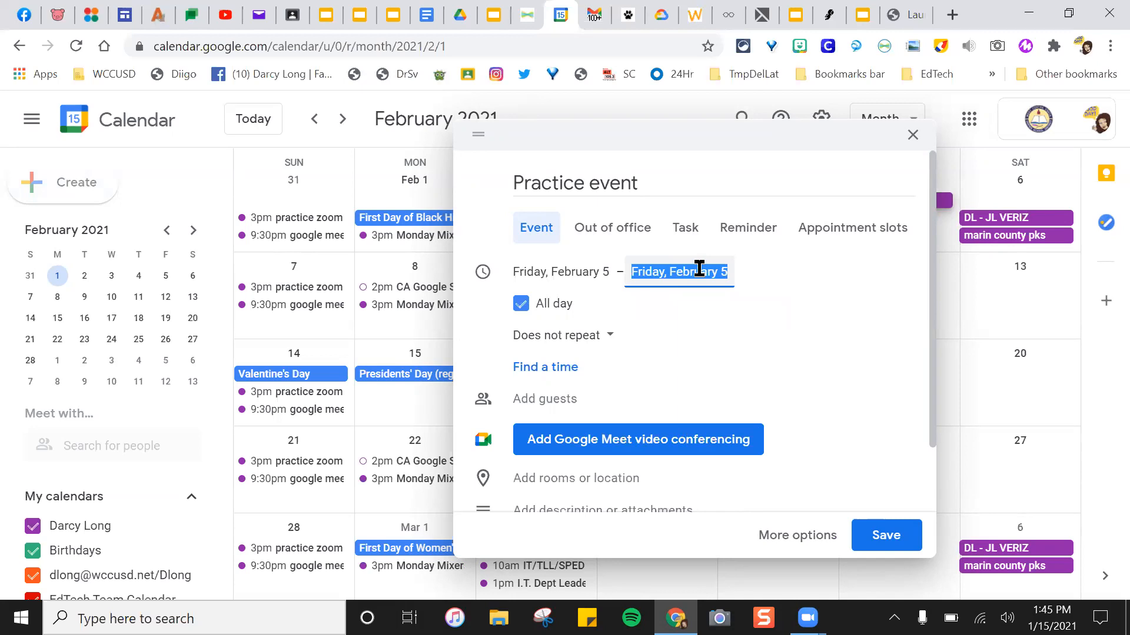
pyautogui.click(517, 304)
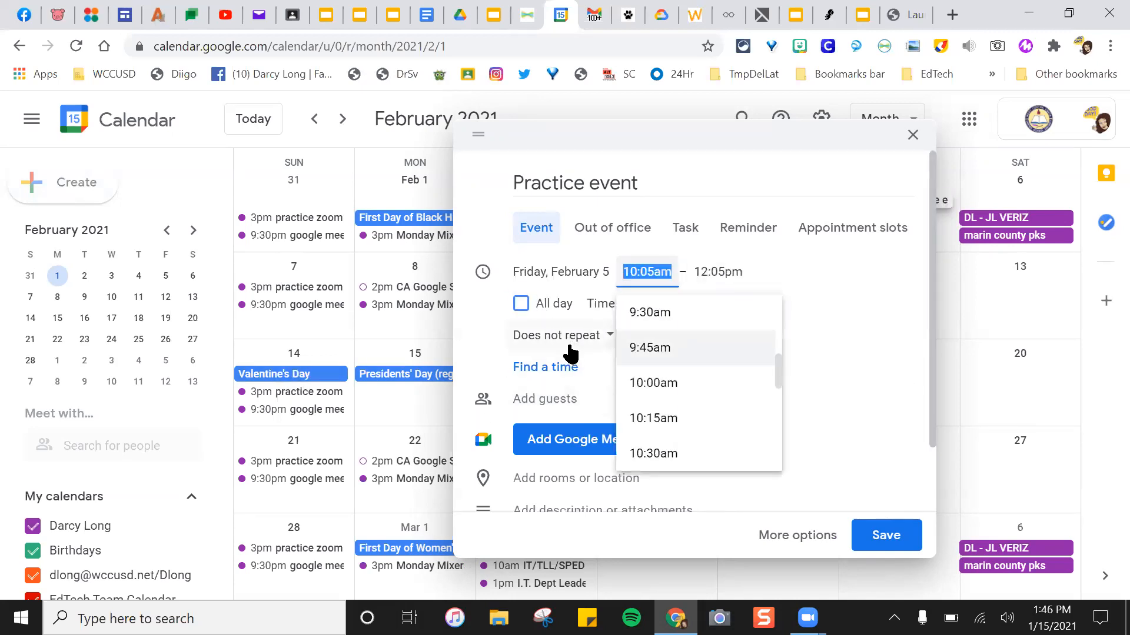
pyautogui.click(514, 352)
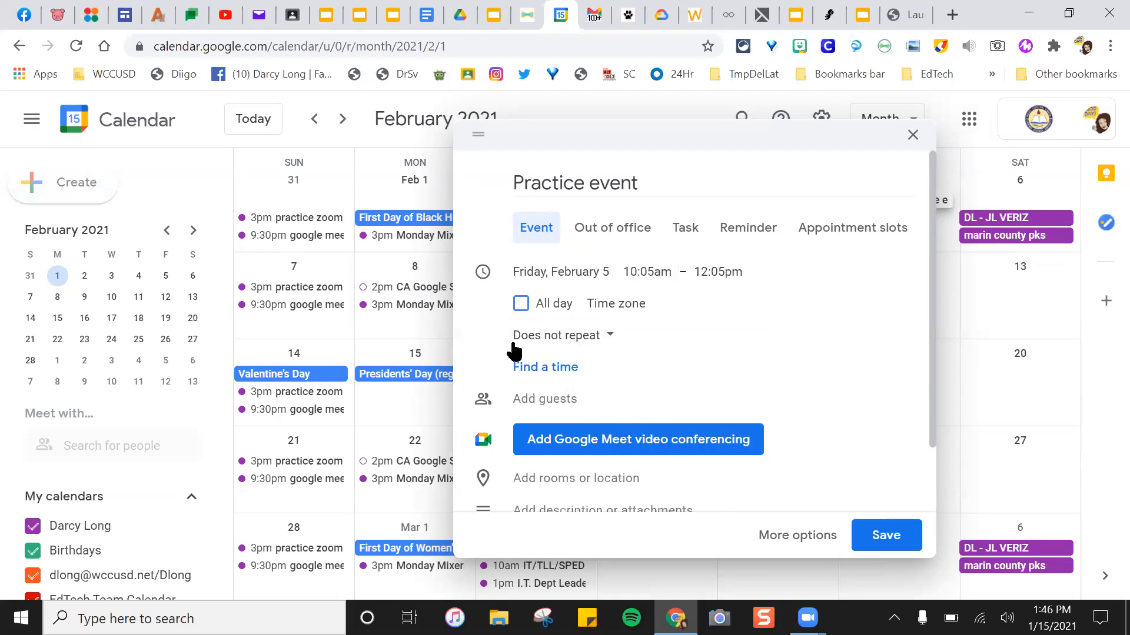
# - Make the event repeat weekly on Friday and save it
pyautogui.click(612, 345)
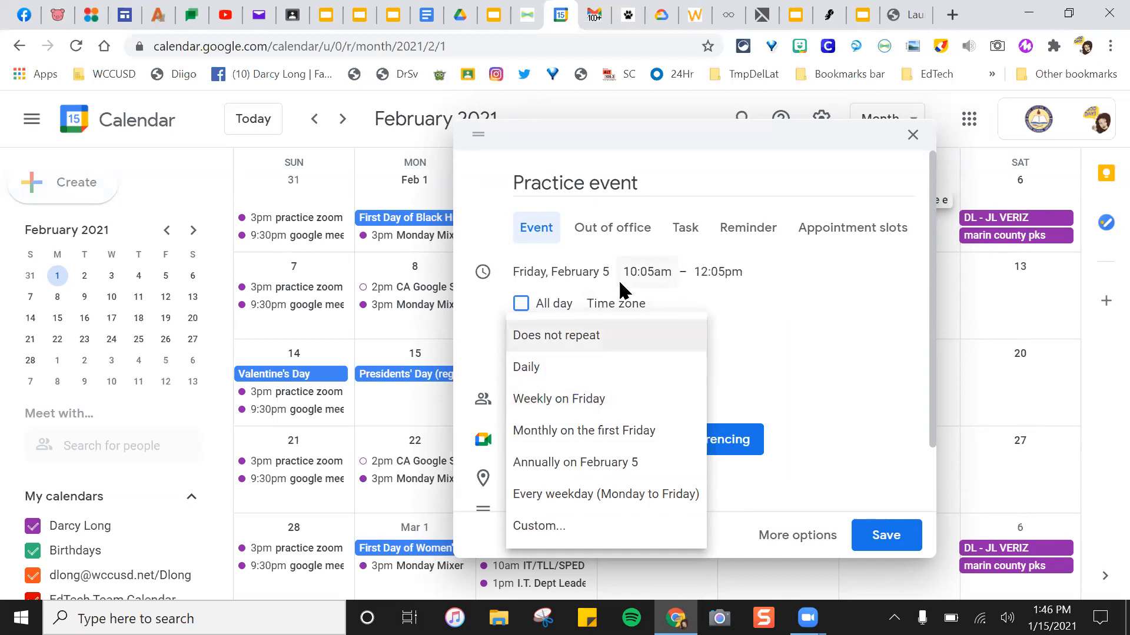
pyautogui.click(578, 404)
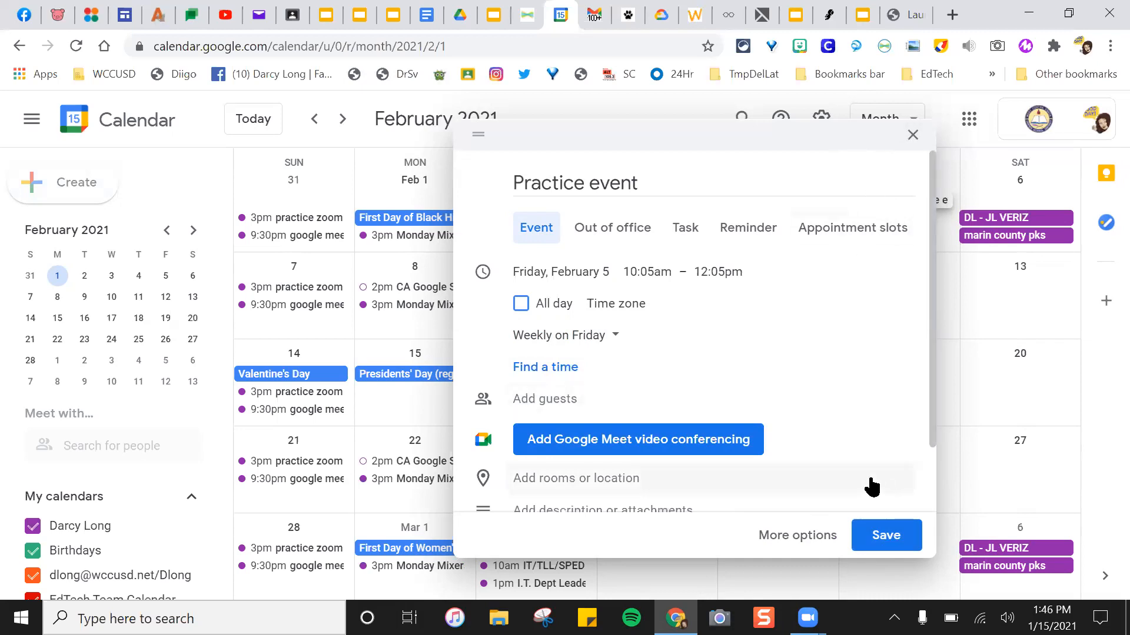
pyautogui.click(900, 541)
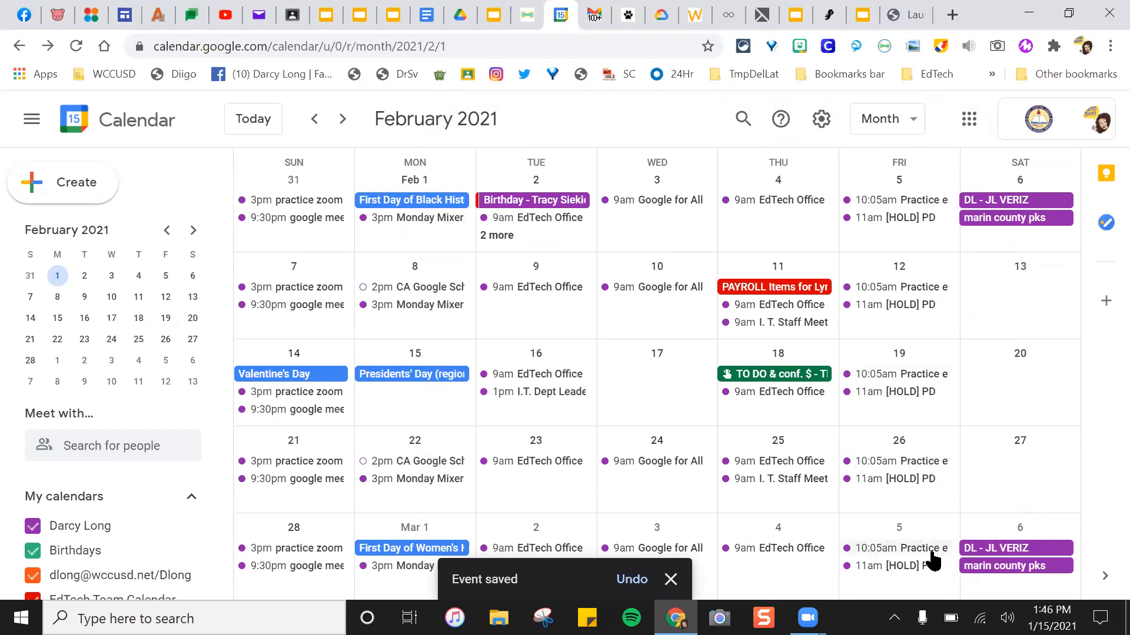
# - Edit the February 5 Practice event so that it does not repeat, and save the change
pyautogui.click(920, 203)
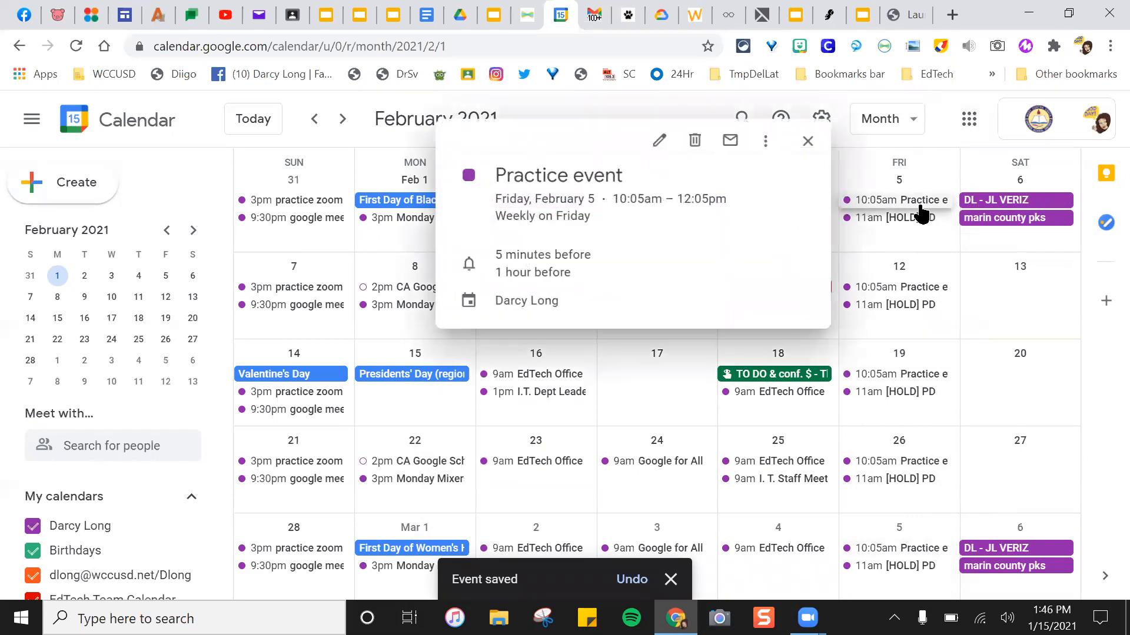
pyautogui.click(662, 137)
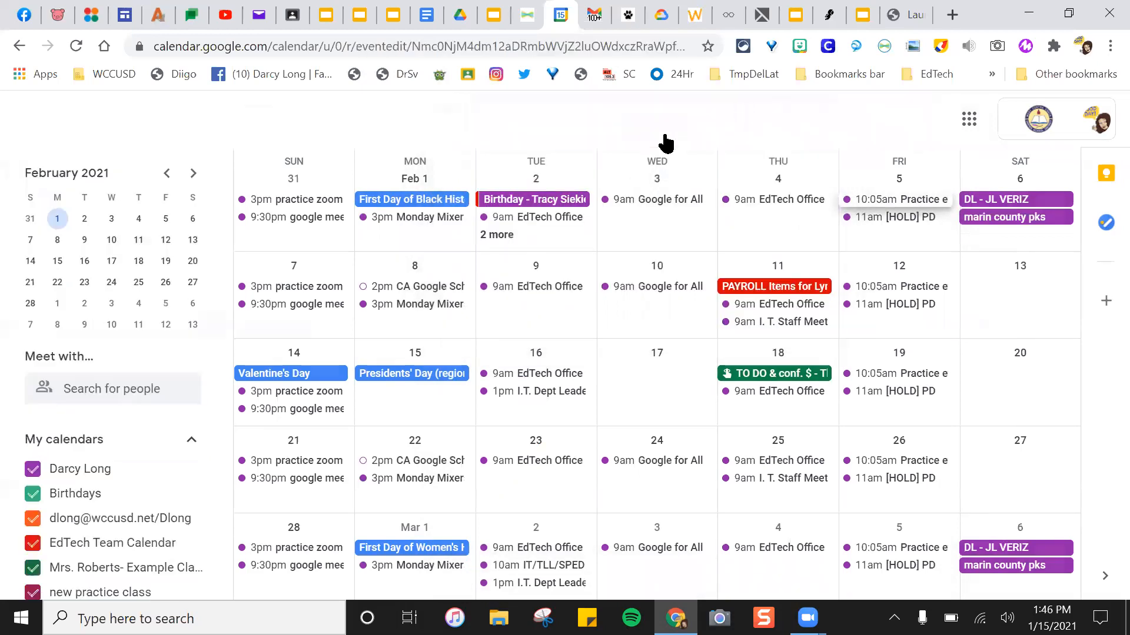
pyautogui.scroll(-3, 151, 378)
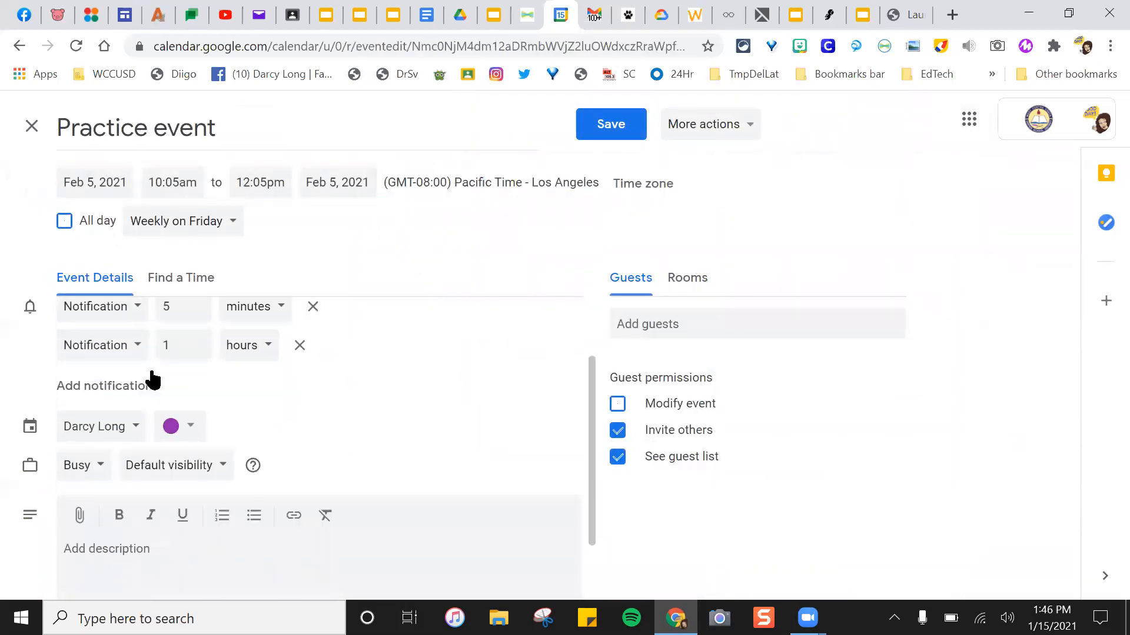
pyautogui.scroll(2, 177, 365)
pyautogui.scroll(2, 165, 365)
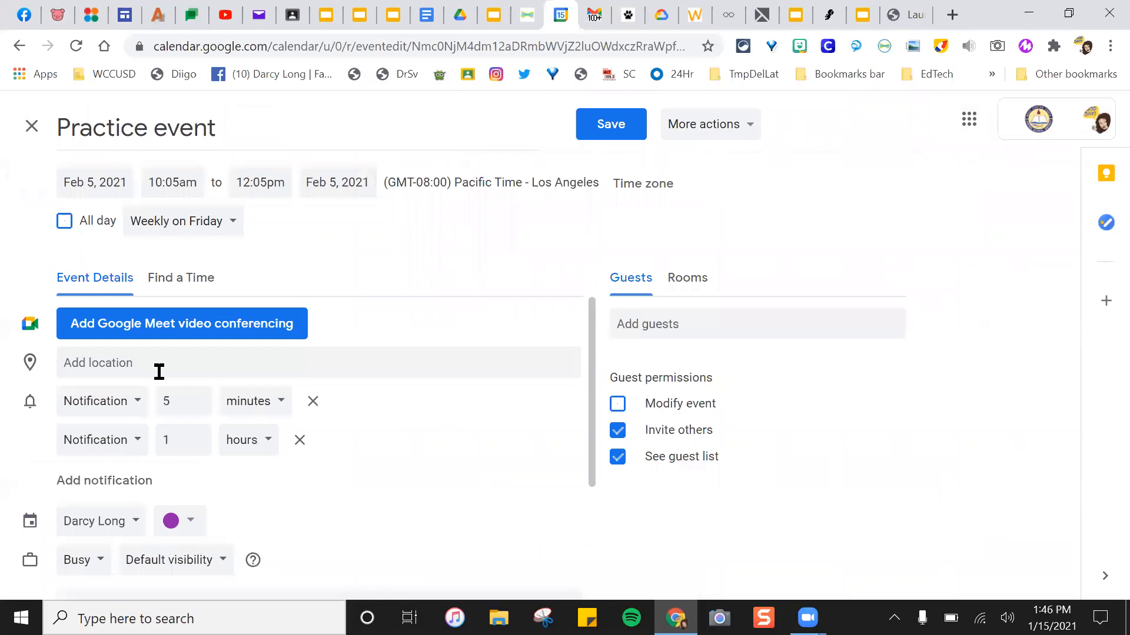
pyautogui.click(178, 224)
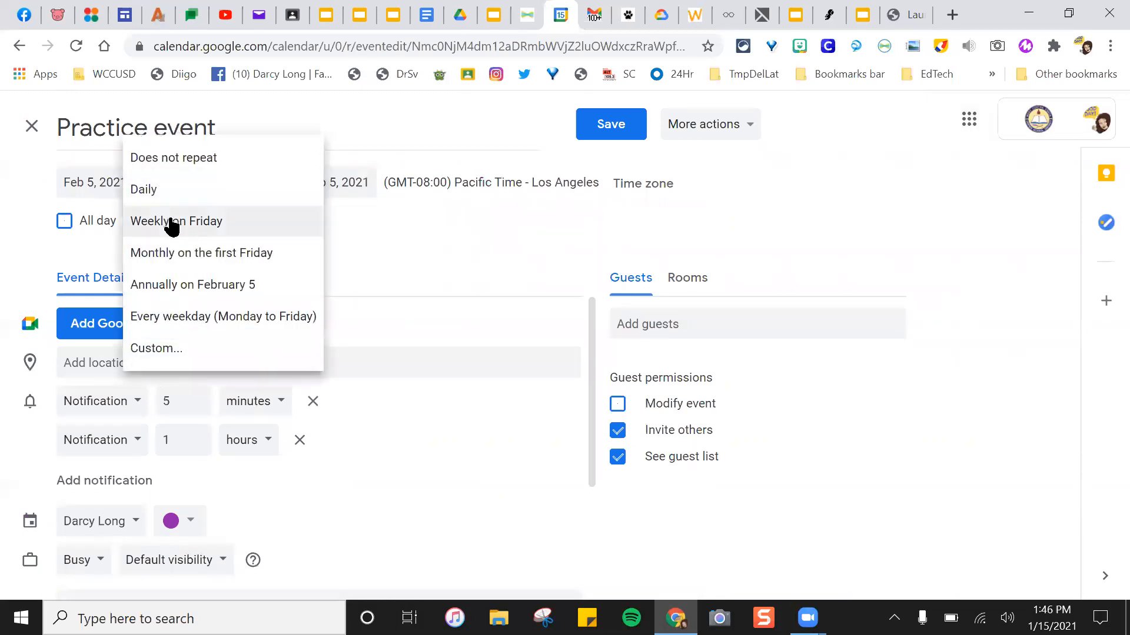
pyautogui.click(175, 170)
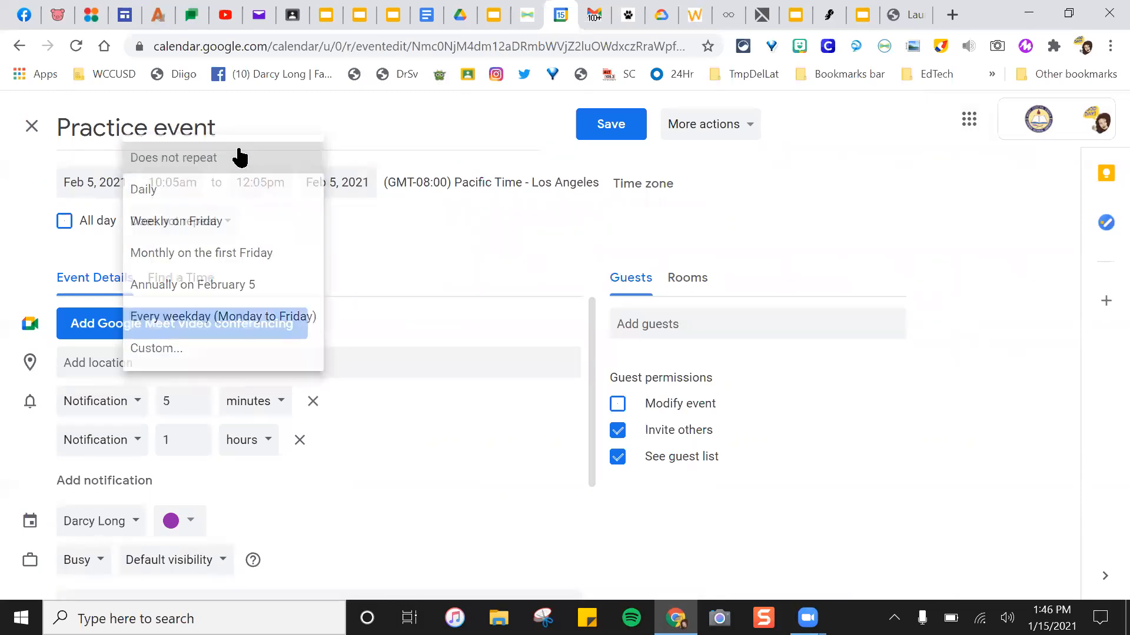
pyautogui.click(595, 131)
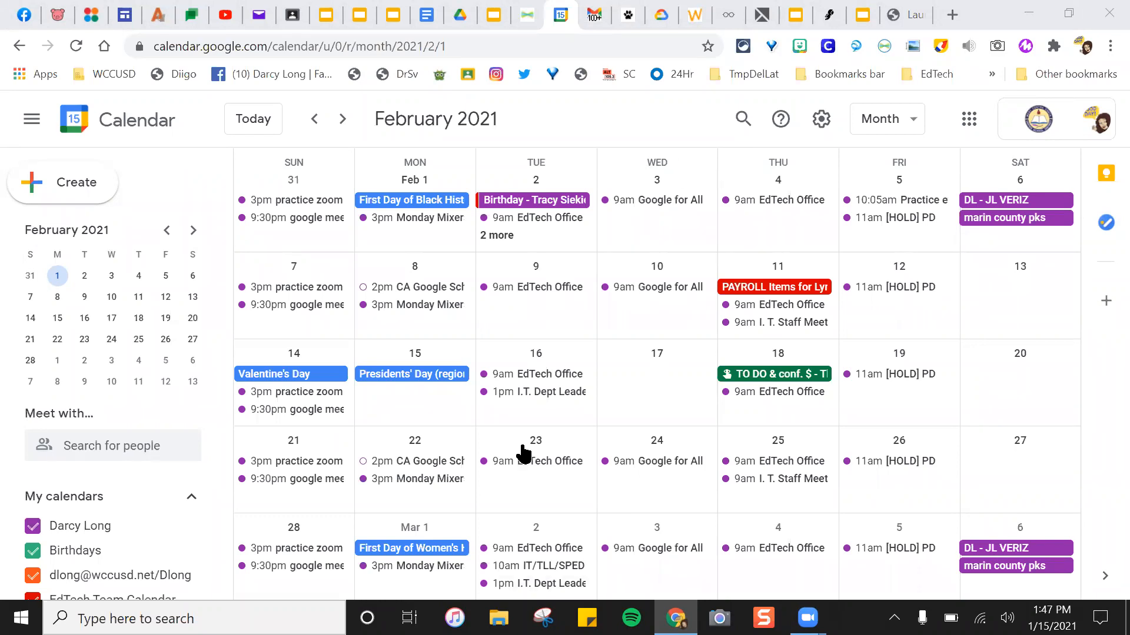
# - Switch to the Google Slides deck "Classified Champions of Google/Google for All 2021" and present it from the current slide
pyautogui.click(201, 189)
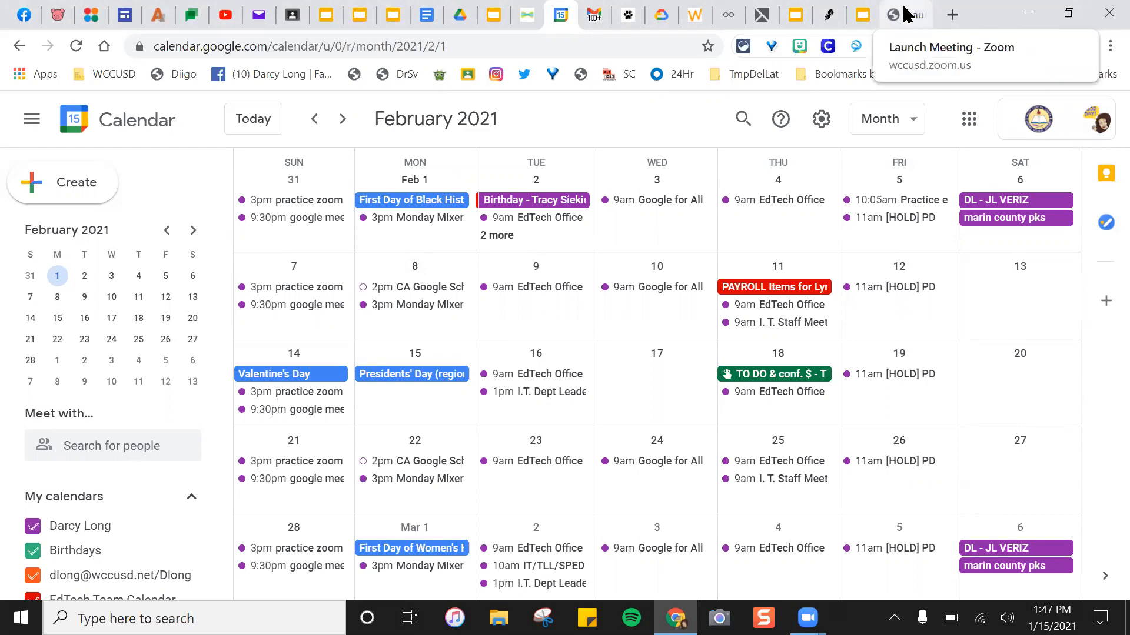
pyautogui.click(863, 14)
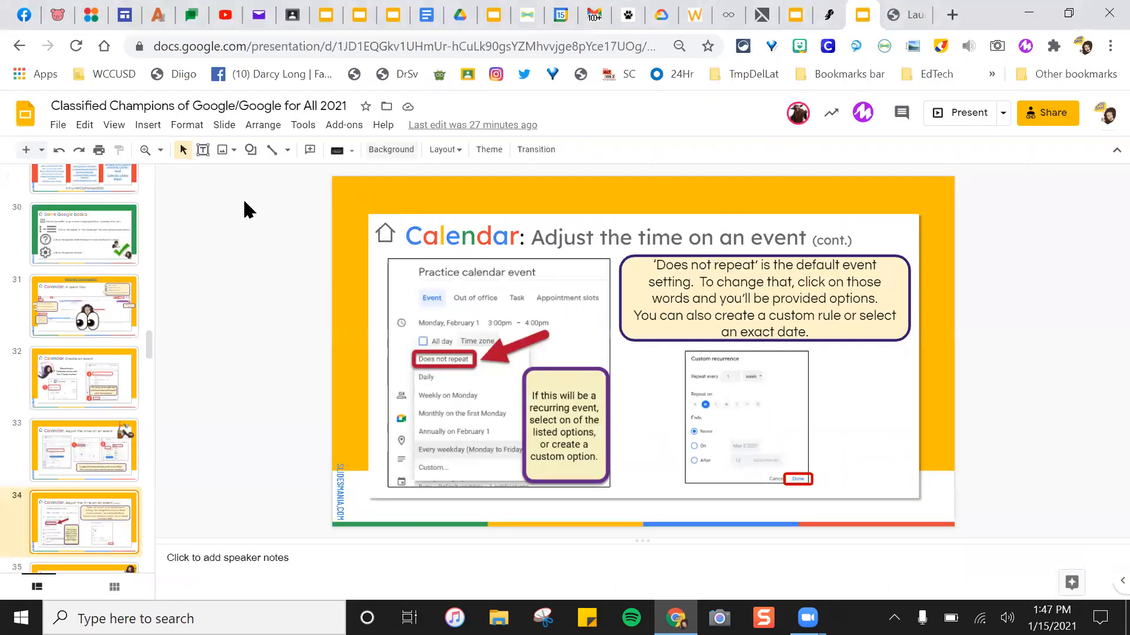
pyautogui.click(972, 111)
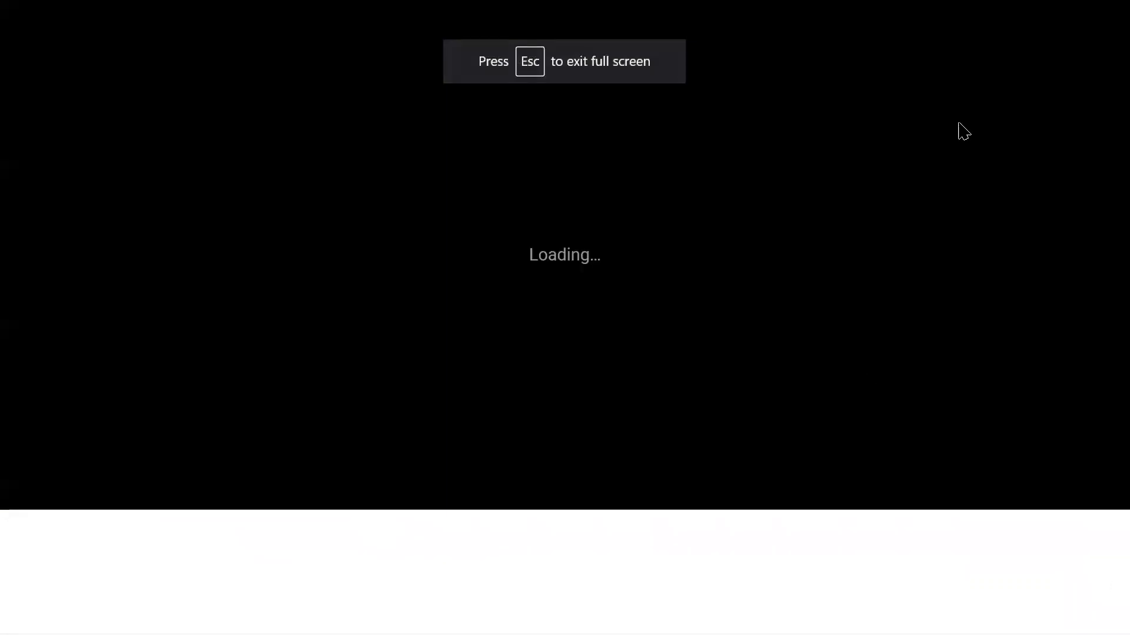
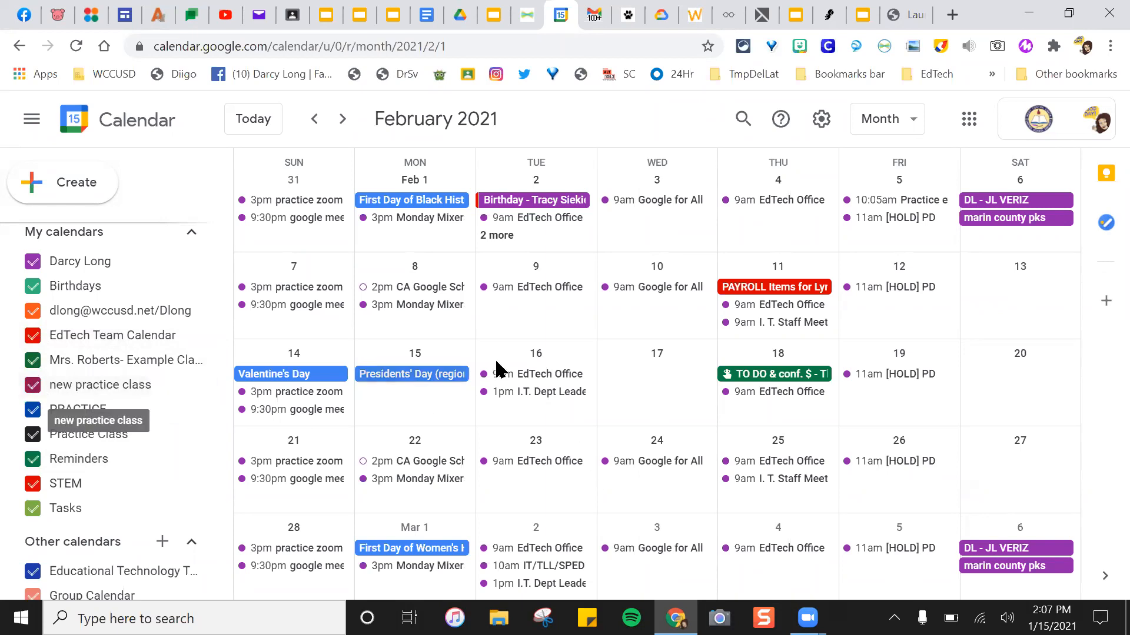
# - Hide the new practice class calendar and show it again
pyautogui.click(33, 385)
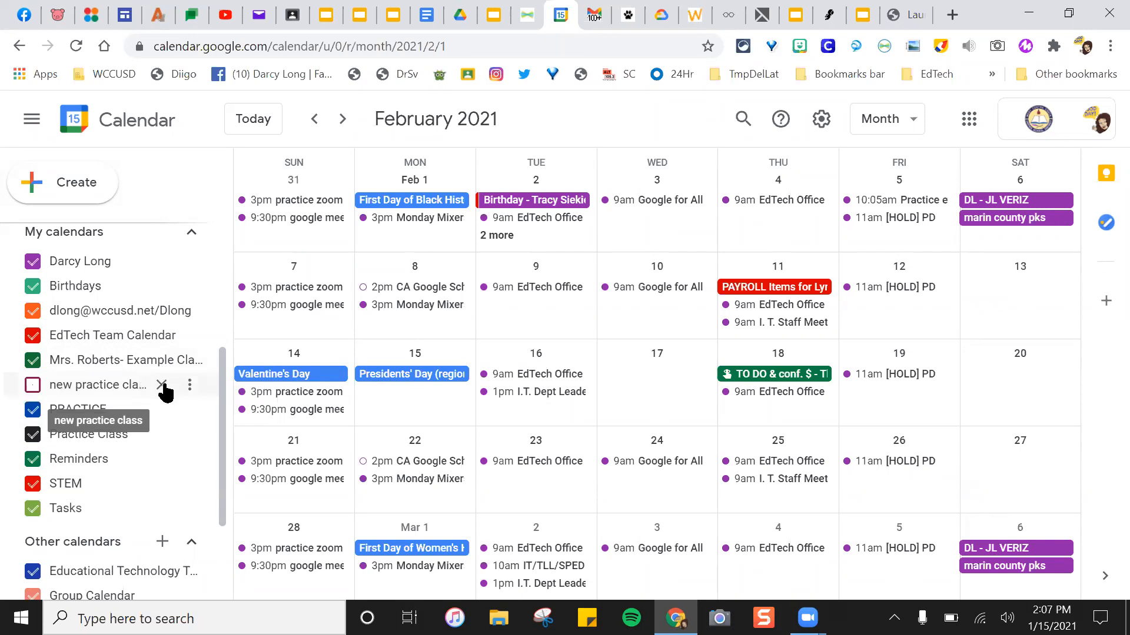
pyautogui.click(33, 385)
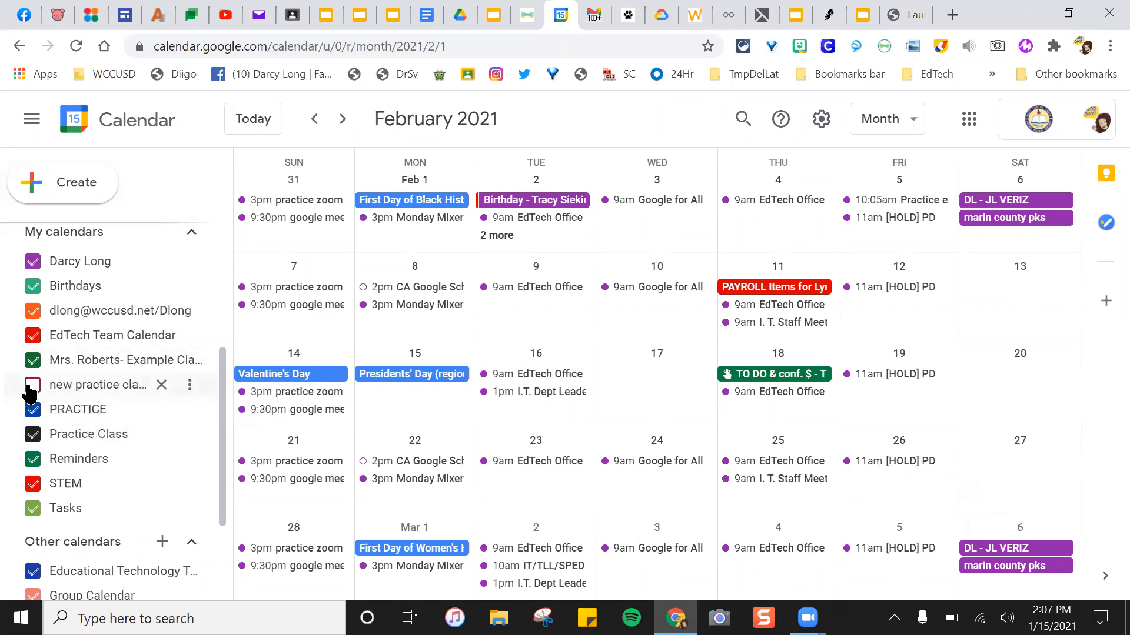
pyautogui.click(33, 385)
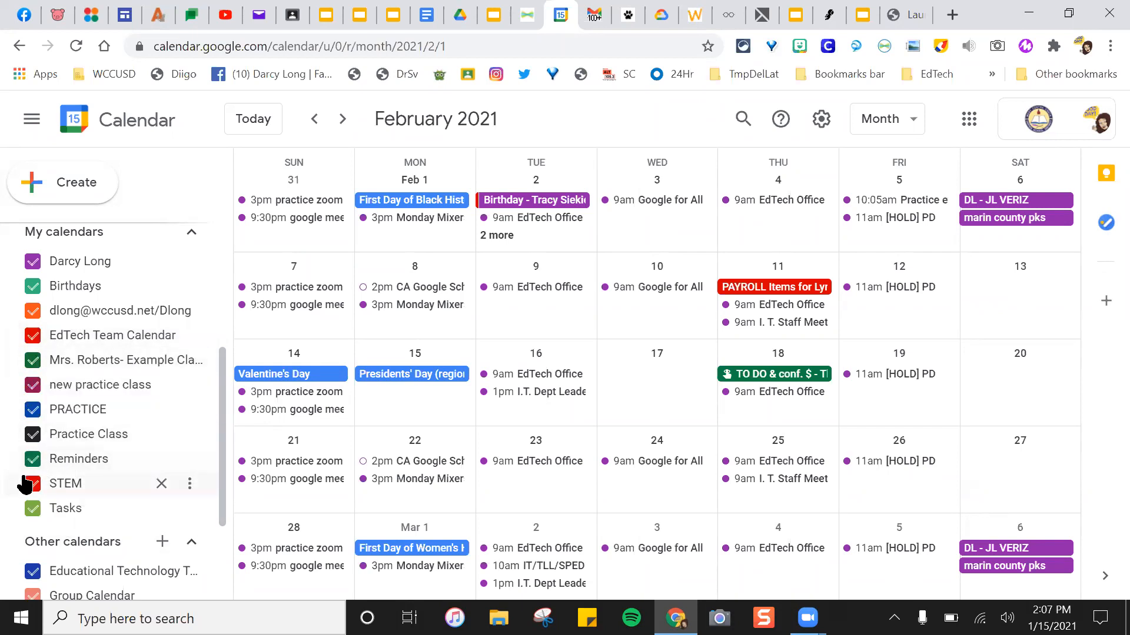
# - Hide the Tasks and Reminders calendars to check the entry types offered for a new event, and show both calendars again
pyautogui.click(32, 509)
pyautogui.click(32, 459)
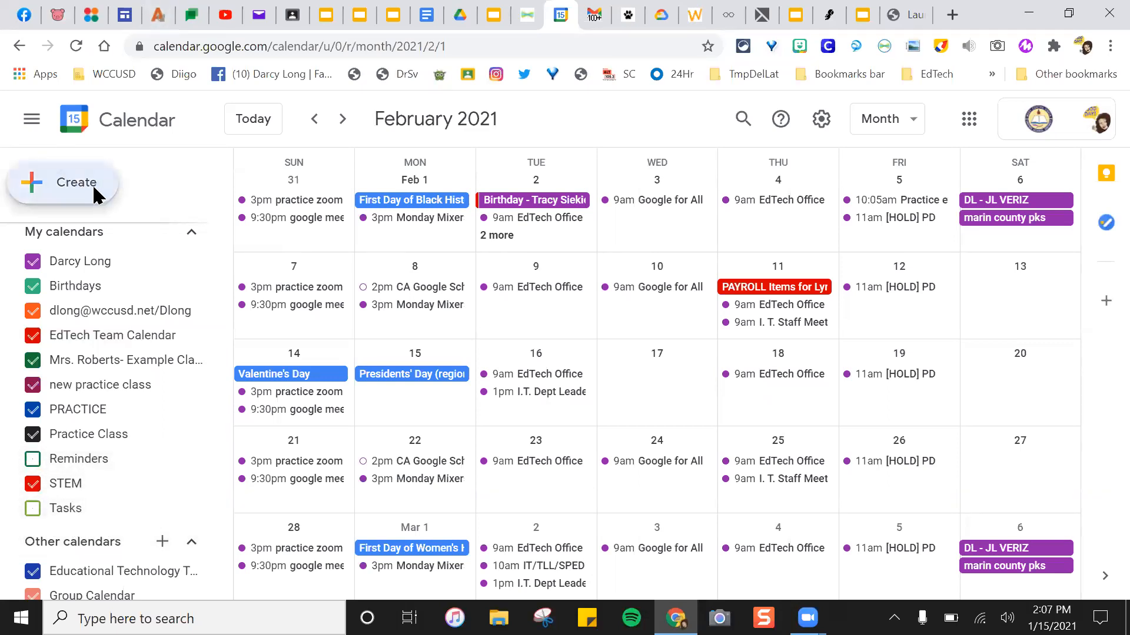
pyautogui.click(26, 188)
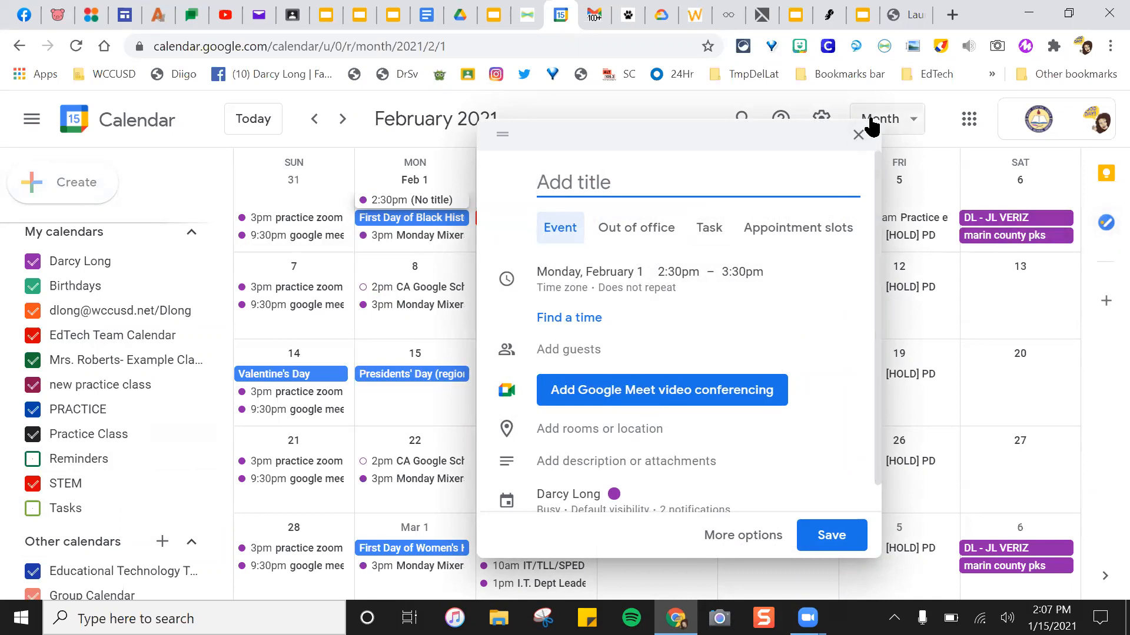
pyautogui.click(858, 135)
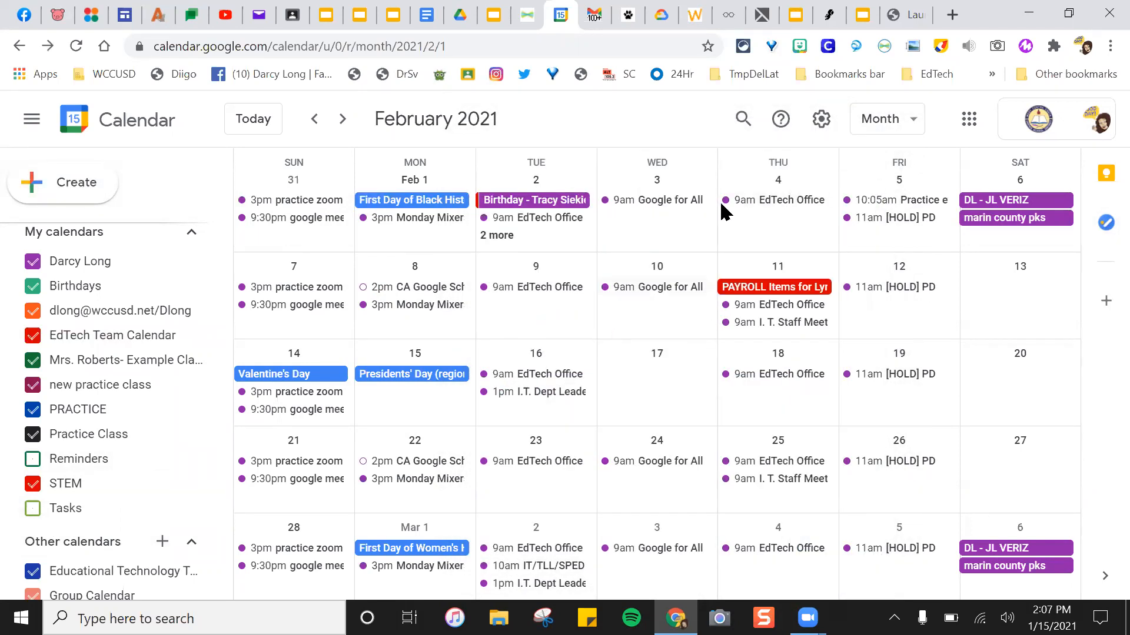
pyautogui.click(29, 510)
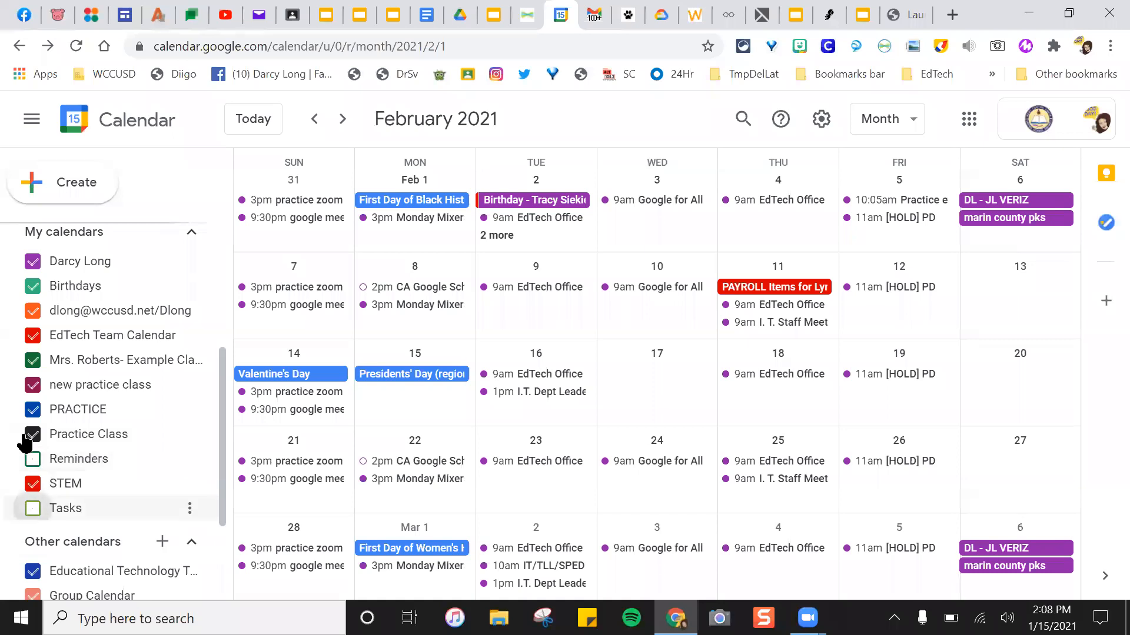
pyautogui.click(33, 461)
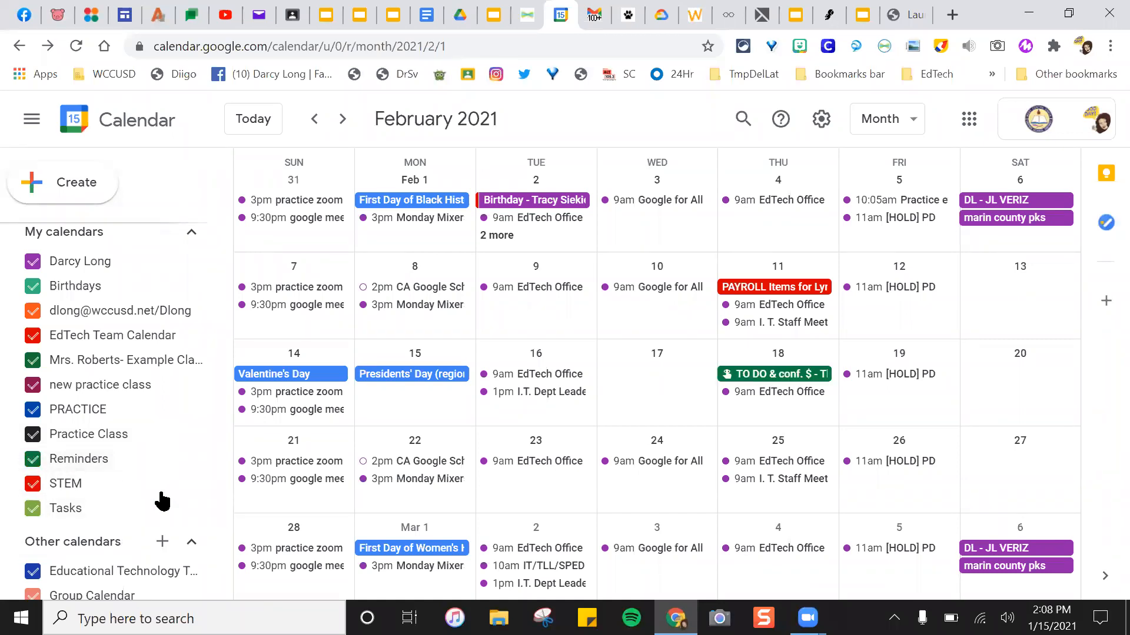
# - Create a reminder to call a contact, starting February 1, 2021 at 2:30pm and repeating every weekday (Monday to Friday), and refresh the February view
pyautogui.click(102, 170)
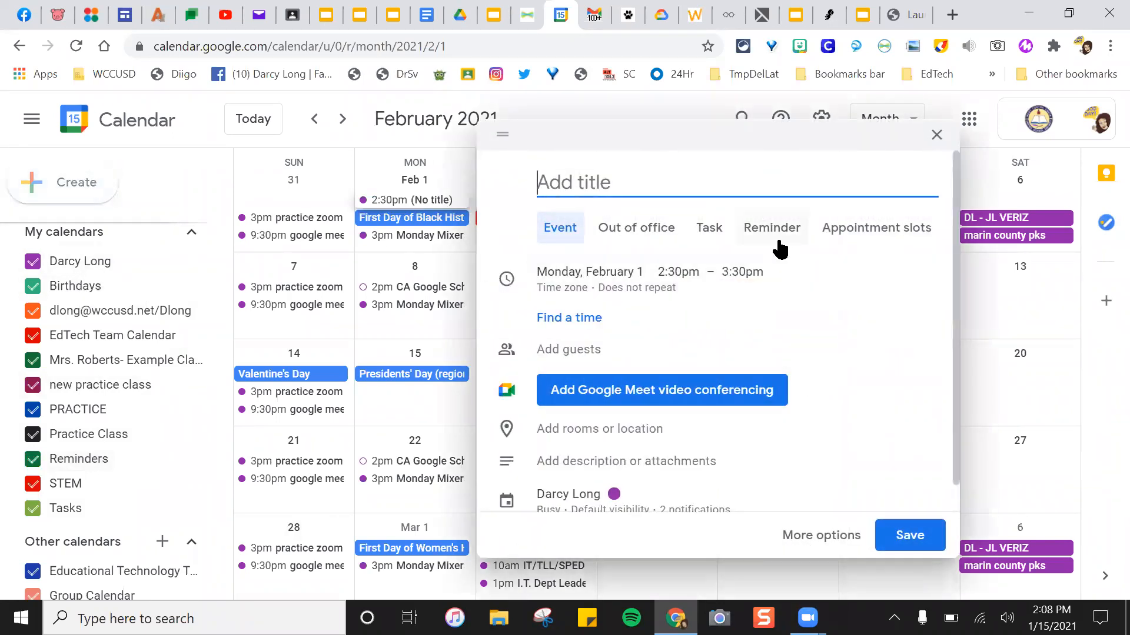
pyautogui.click(778, 233)
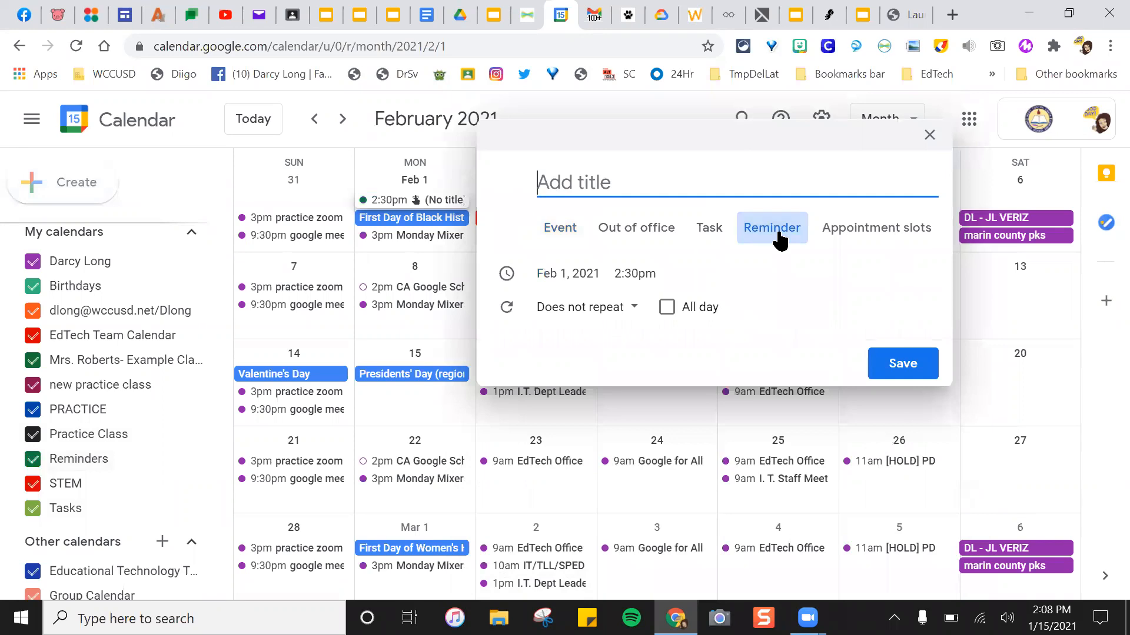
pyautogui.write('CALL LAURIE')
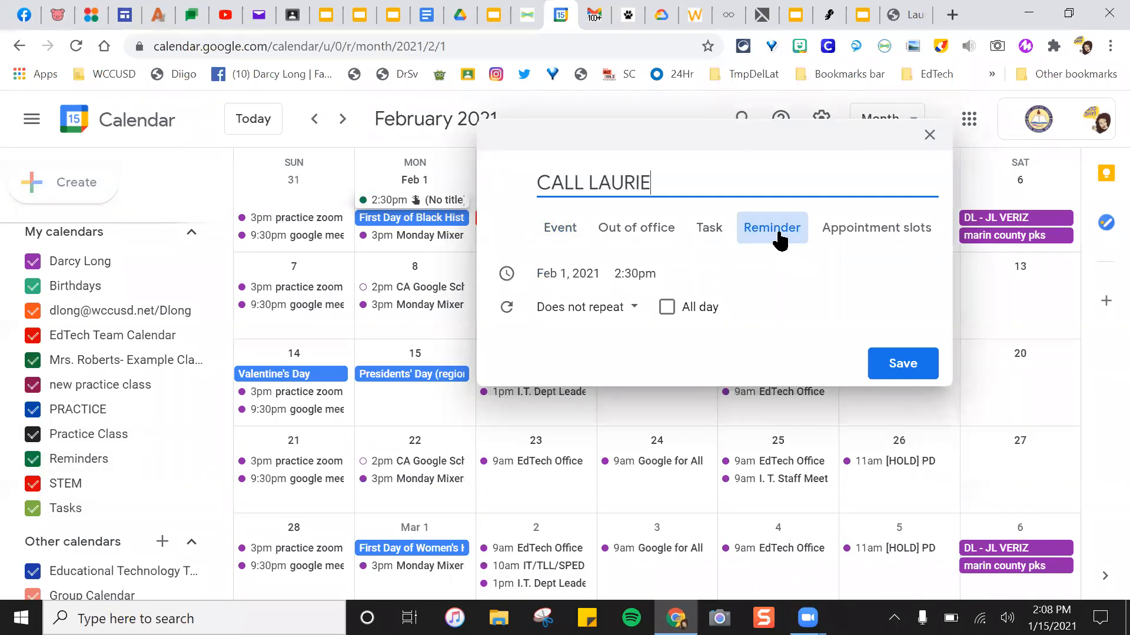
pyautogui.click(623, 311)
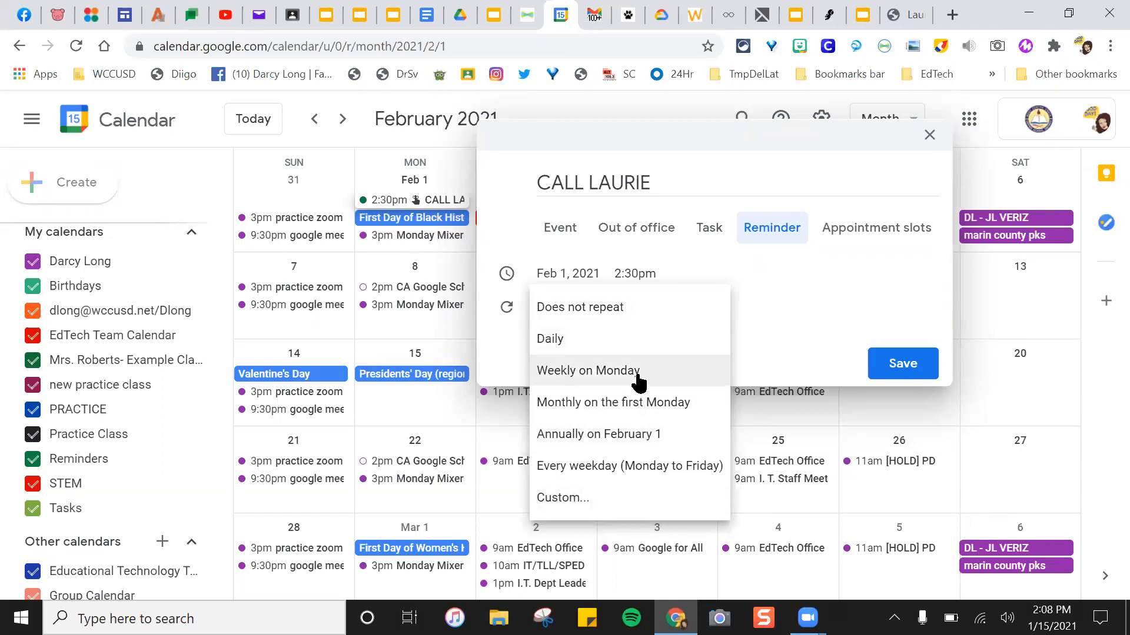
pyautogui.click(650, 472)
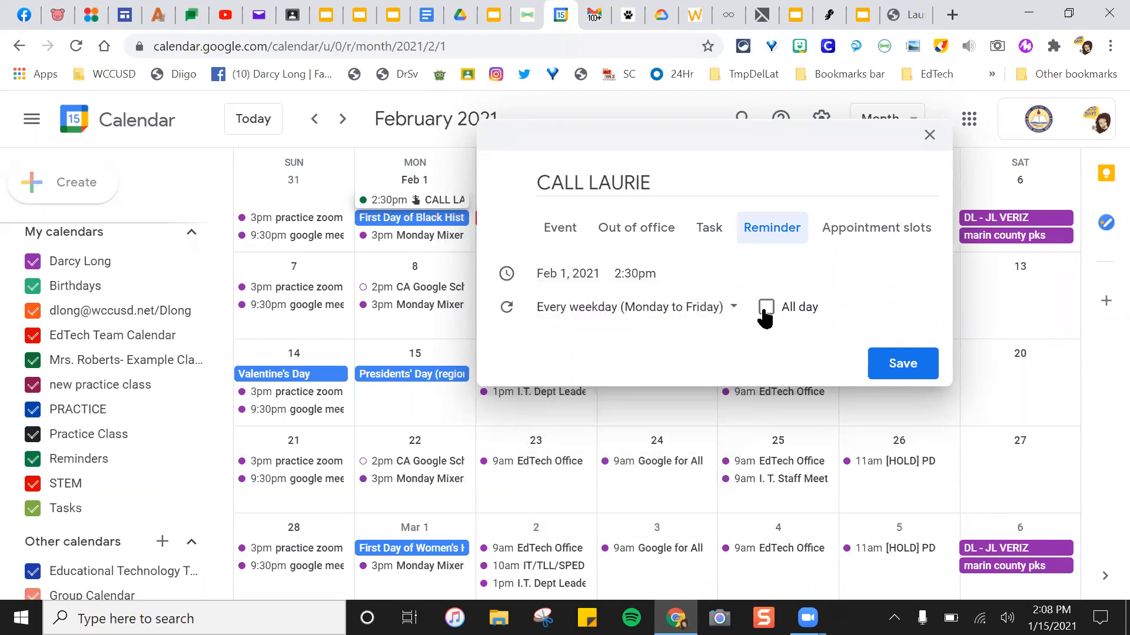
pyautogui.click(885, 380)
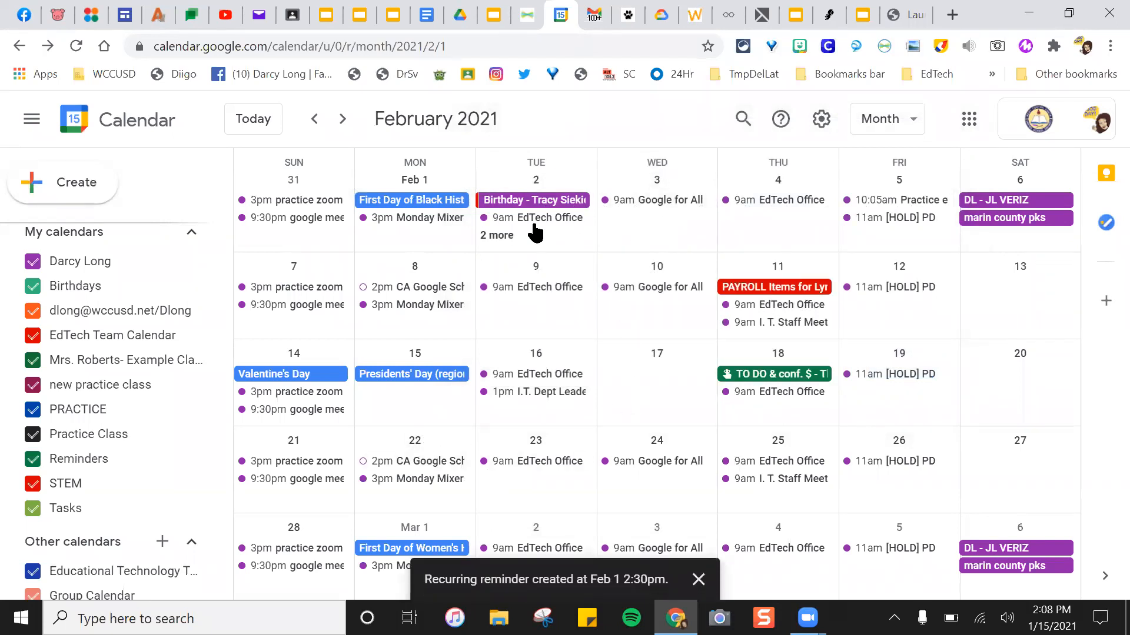
pyautogui.click(315, 118)
pyautogui.click(342, 118)
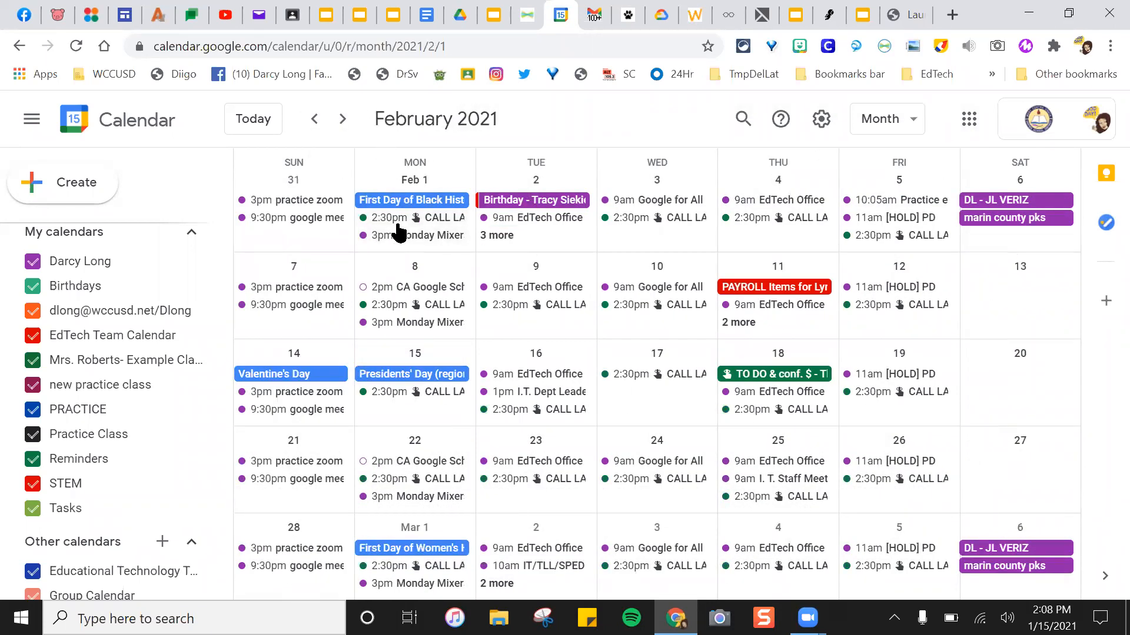
# - Delete the February 2 call reminder together with all following reminders in the series
pyautogui.click(497, 236)
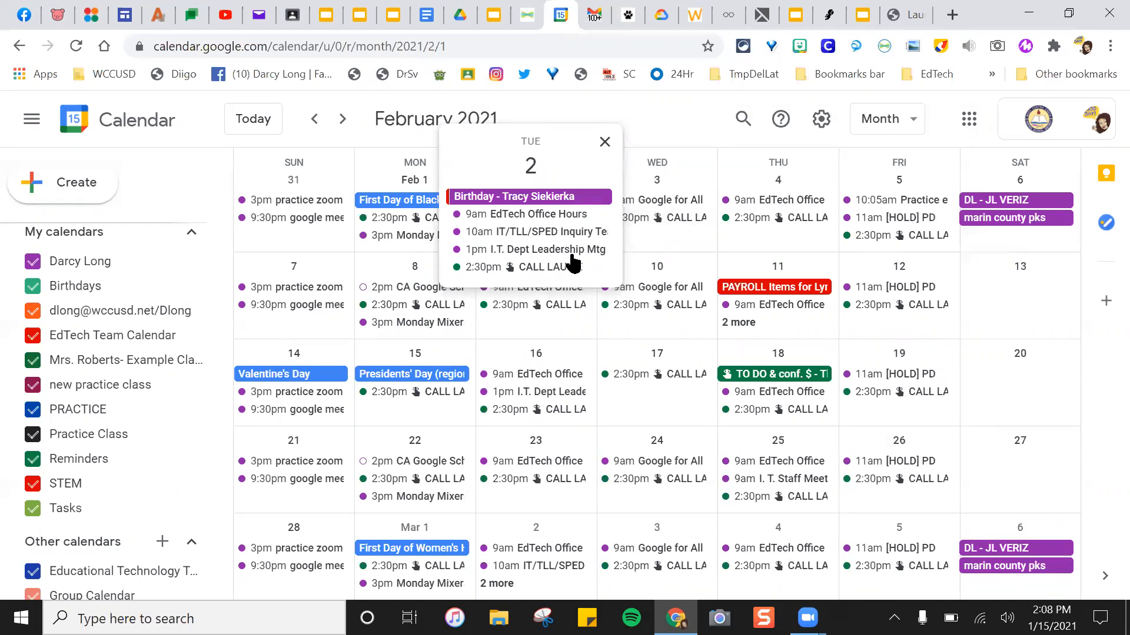
pyautogui.click(501, 276)
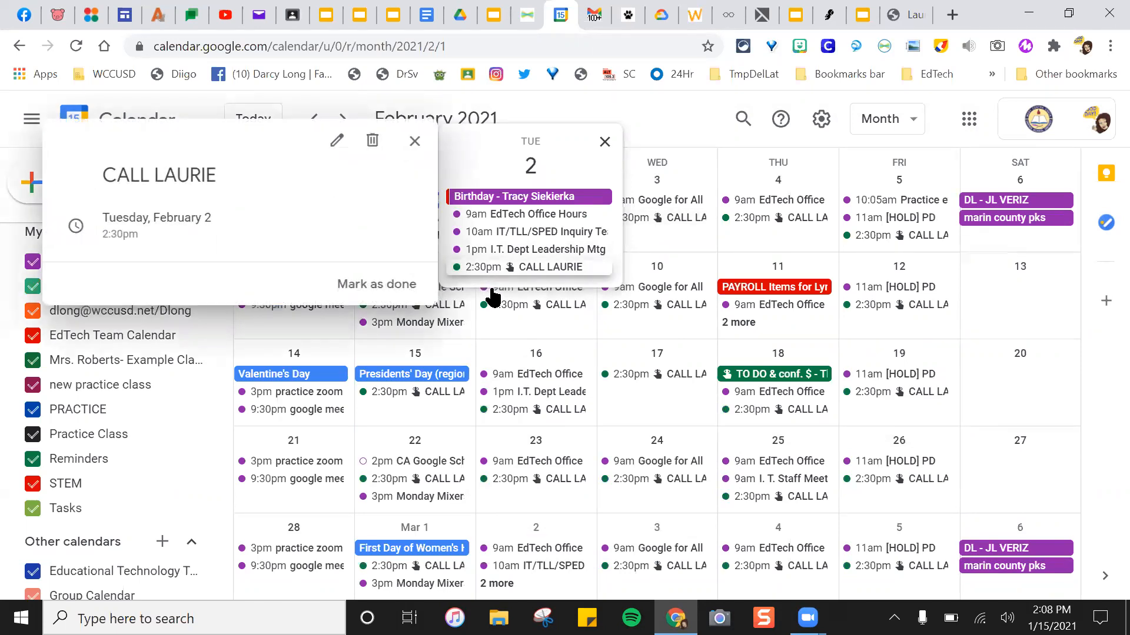
pyautogui.click(360, 145)
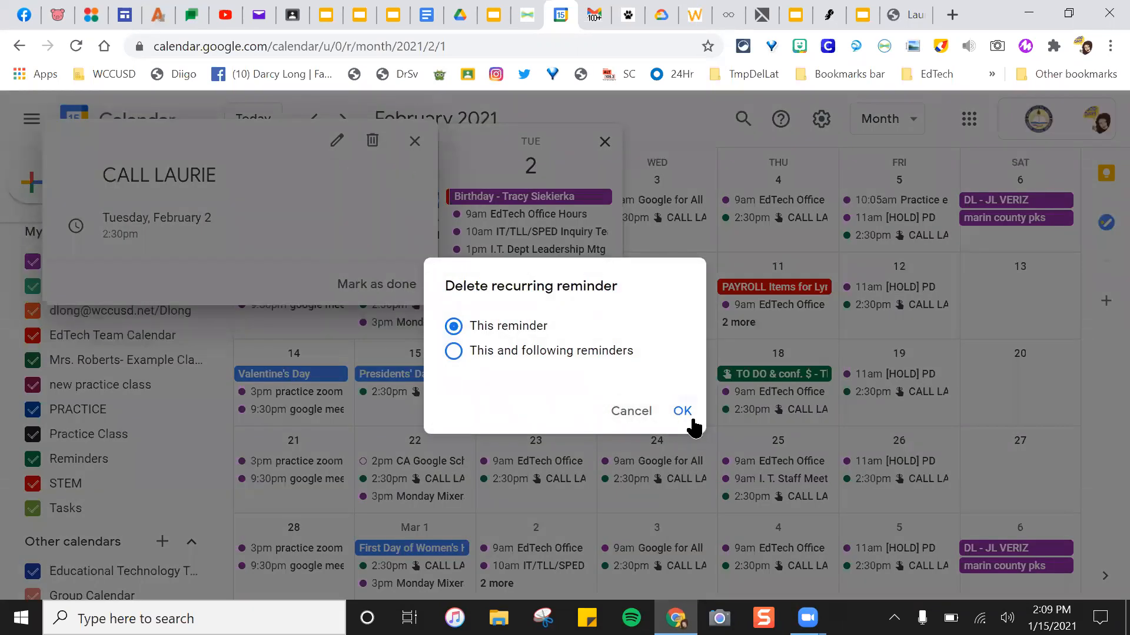
pyautogui.click(454, 353)
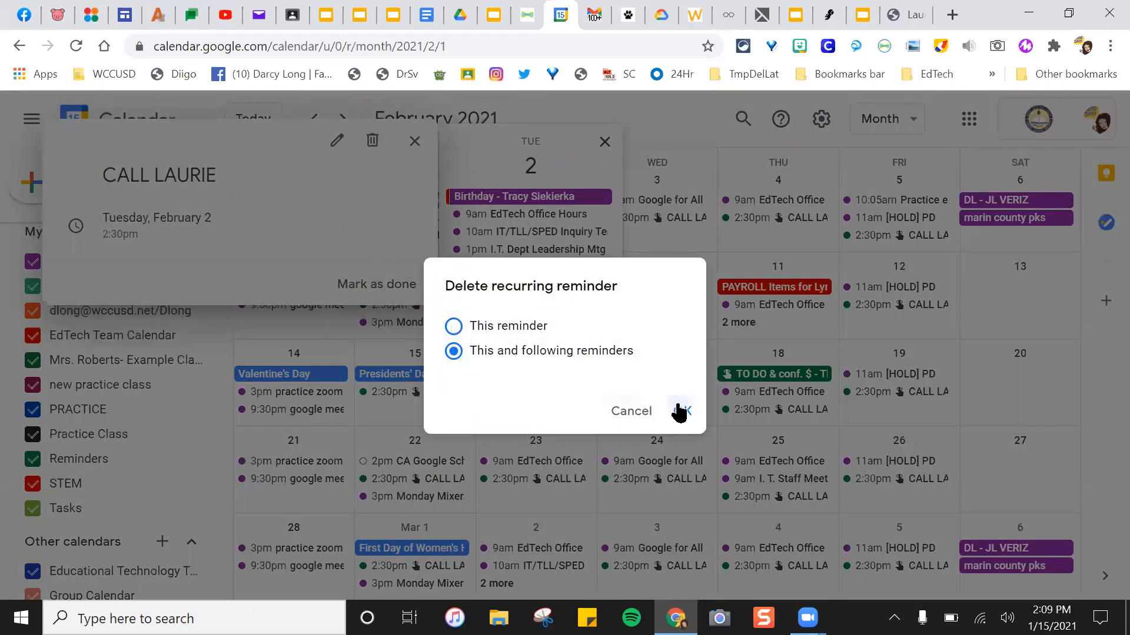
pyautogui.click(681, 410)
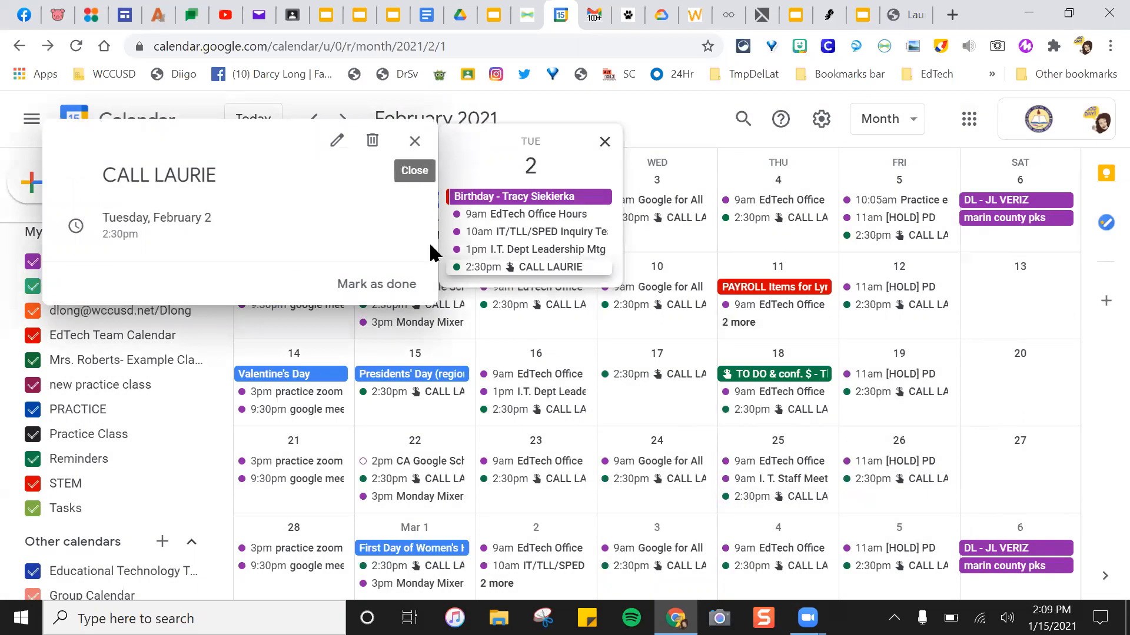
pyautogui.click(413, 145)
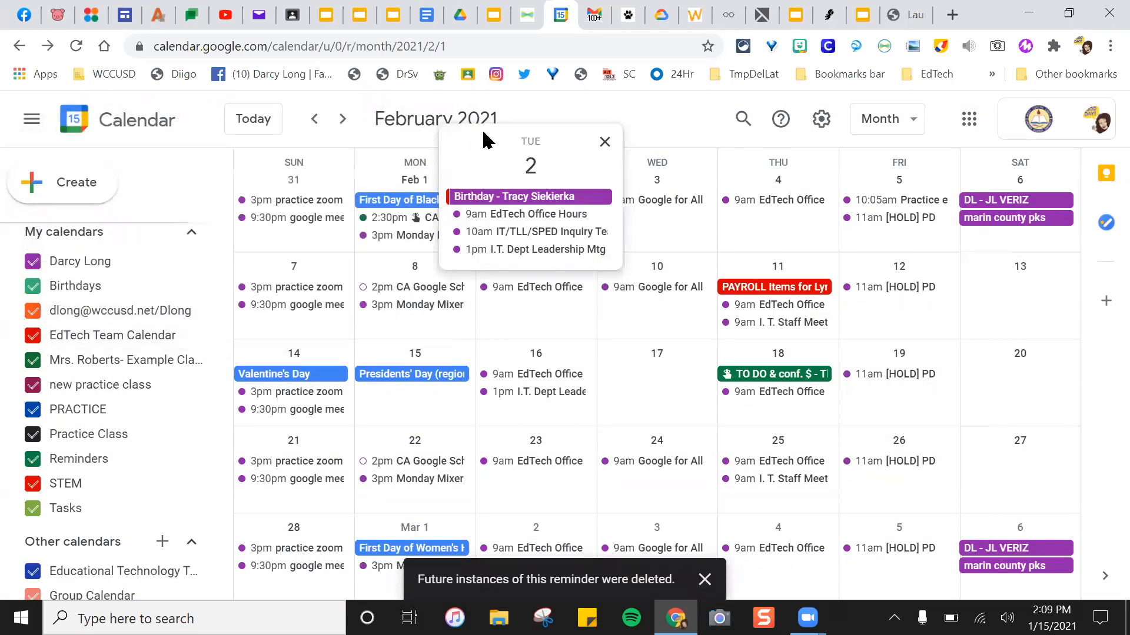
pyautogui.click(604, 142)
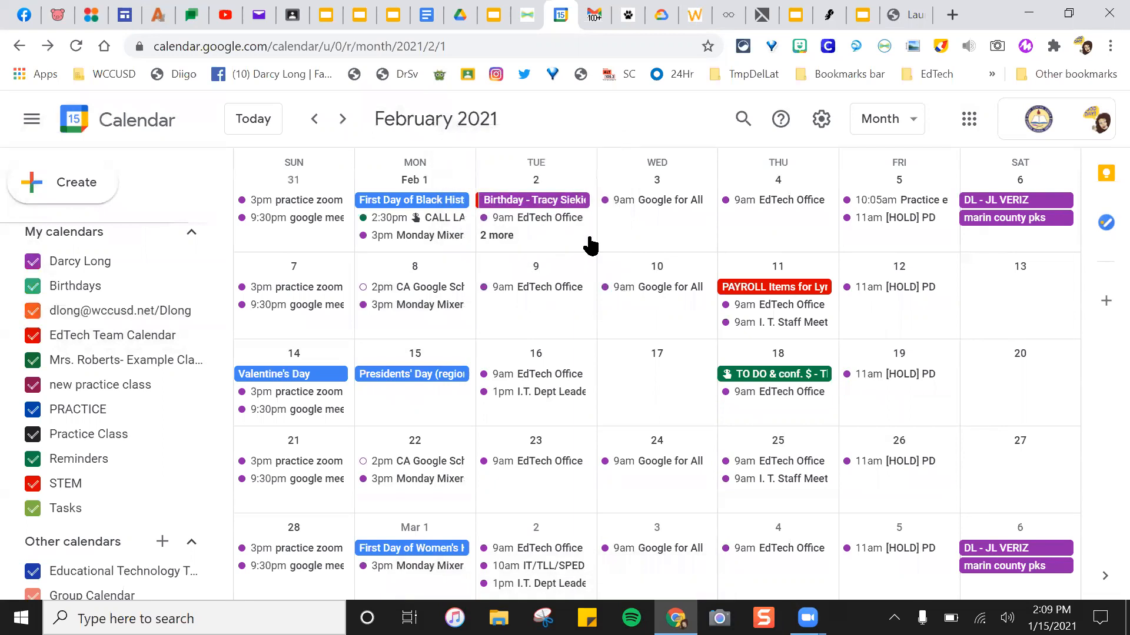
# - Delete only the February 1 occurrence of the call reminder
pyautogui.click(403, 219)
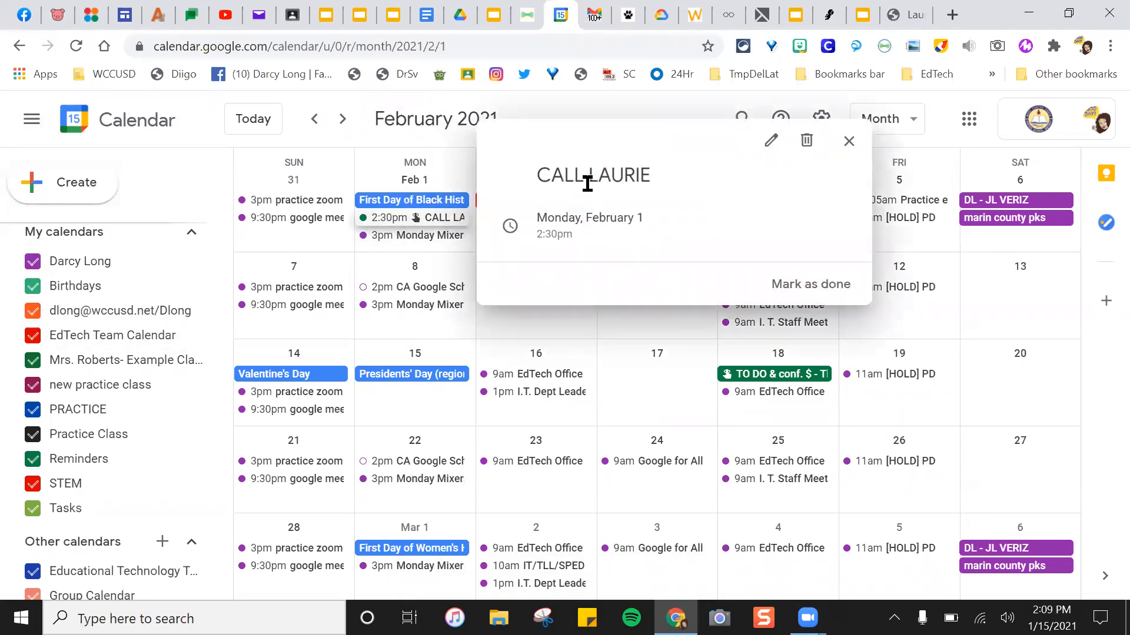
pyautogui.click(806, 140)
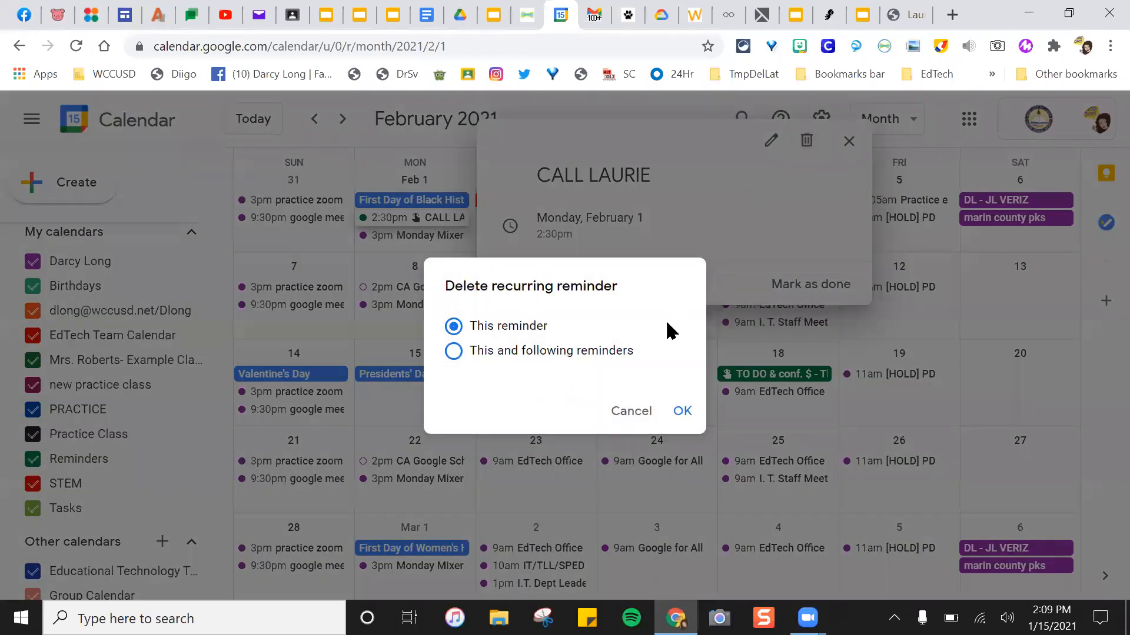
pyautogui.click(681, 412)
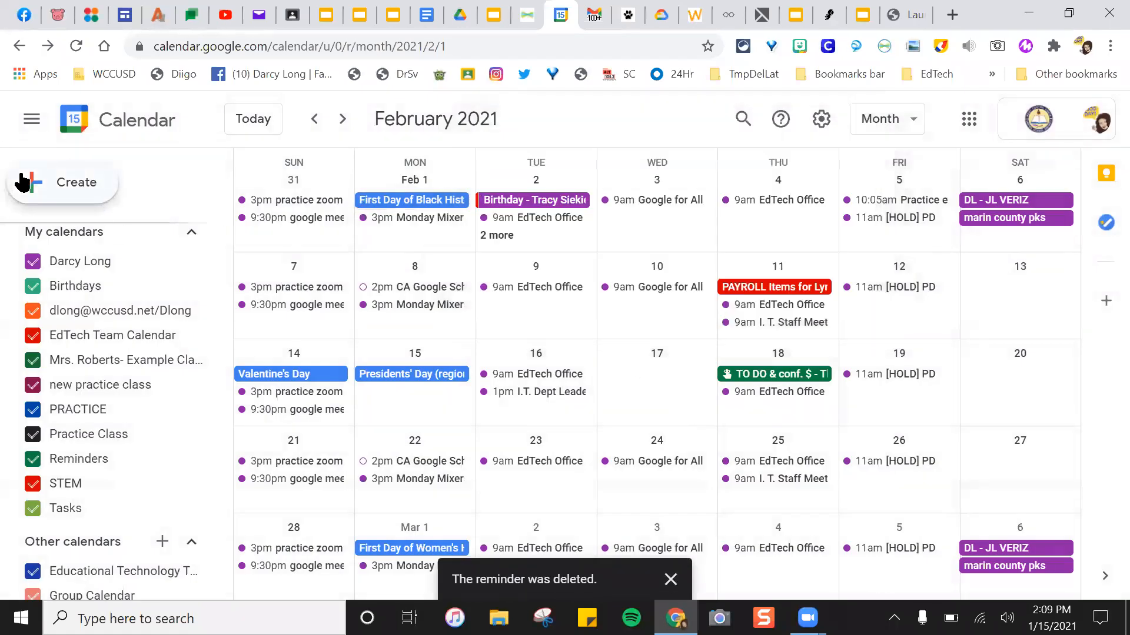
# - Create an all-day task "Prepare for Google champs" on February 1, 2021 with the description lines "prep slide deck" and "make survey", and save it
pyautogui.click(62, 195)
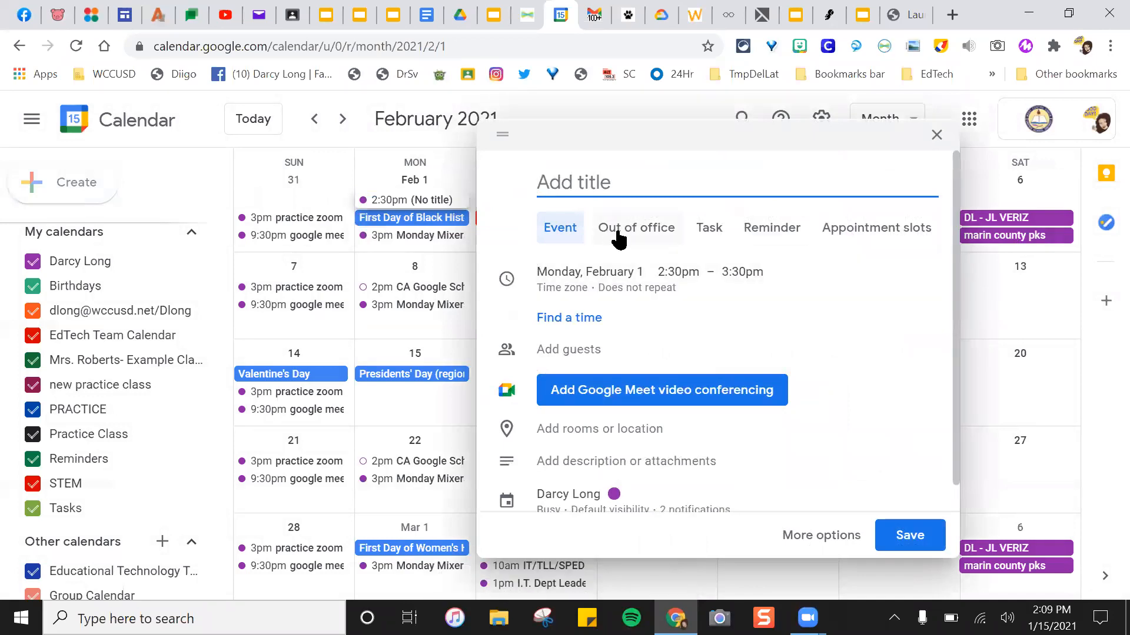
pyautogui.click(696, 235)
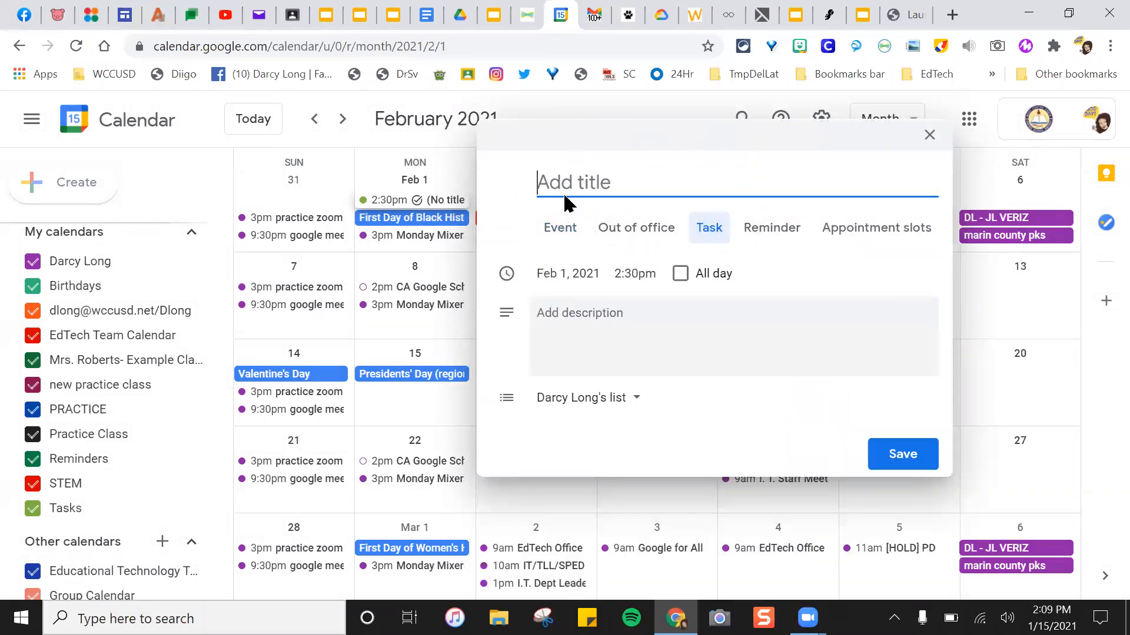
pyautogui.write('Prepare for Google champs')
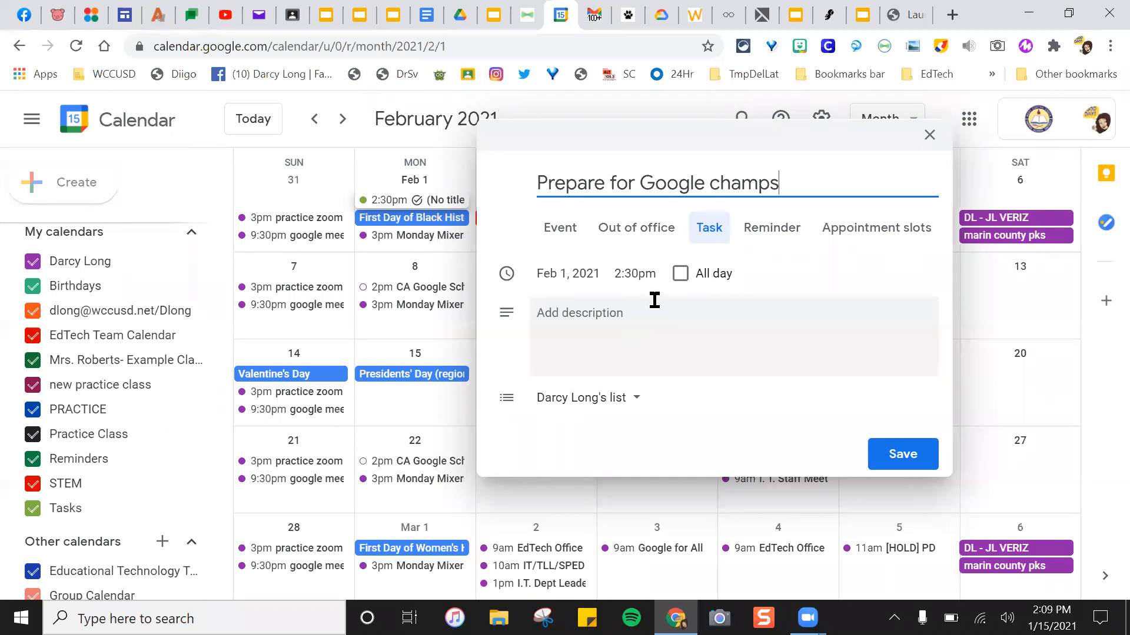
pyautogui.click(680, 273)
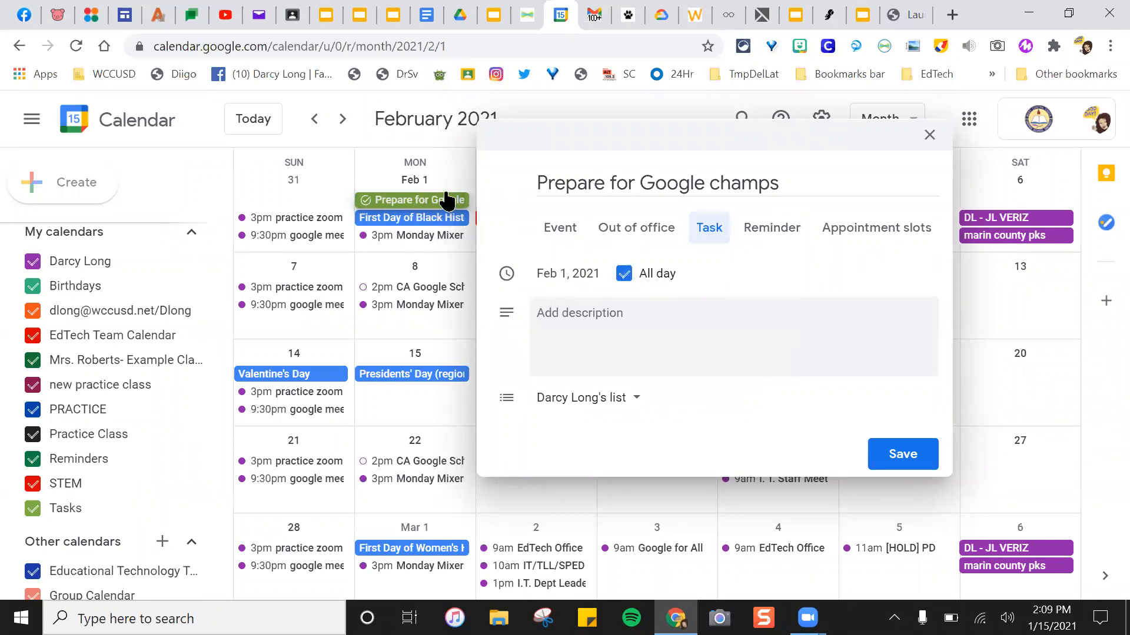
pyautogui.click(618, 307)
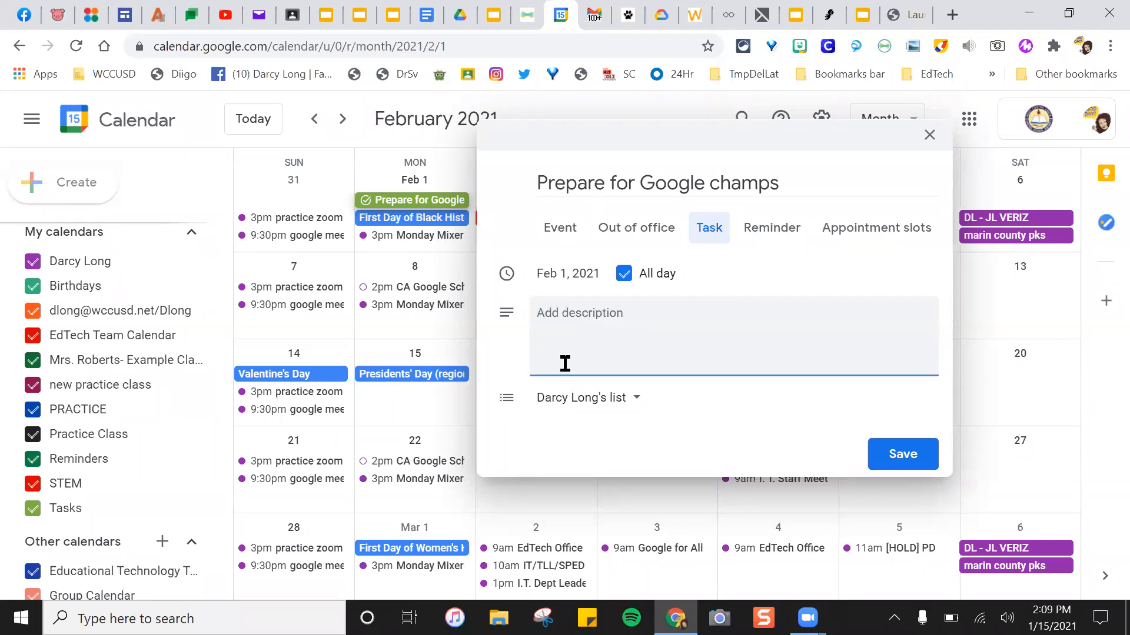
pyautogui.write('prep slide deck')
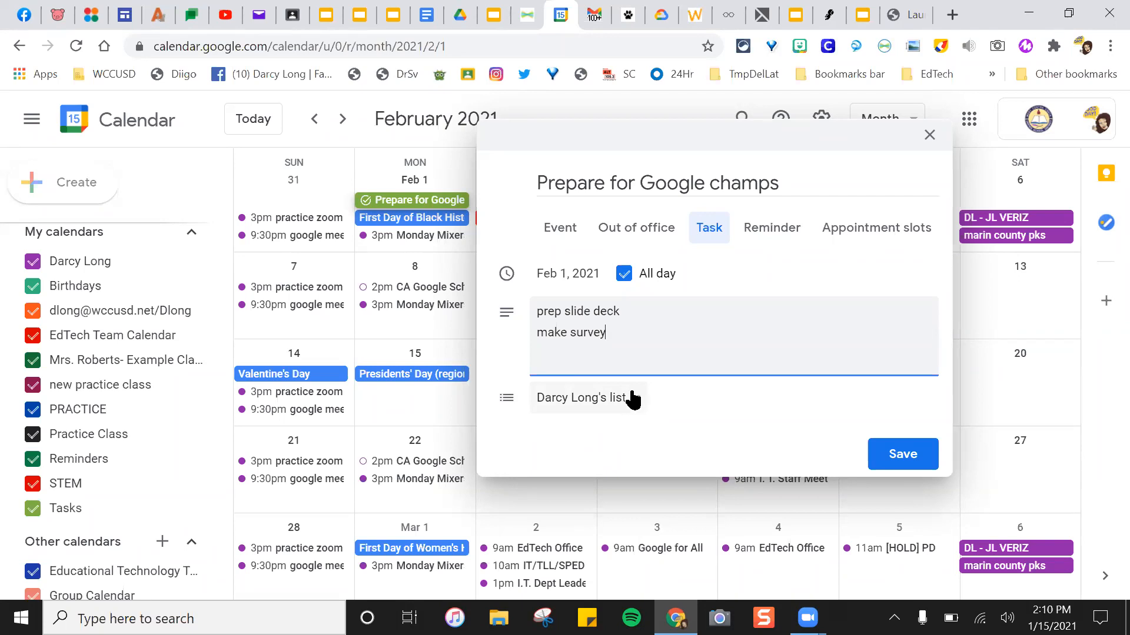
pyautogui.click(884, 458)
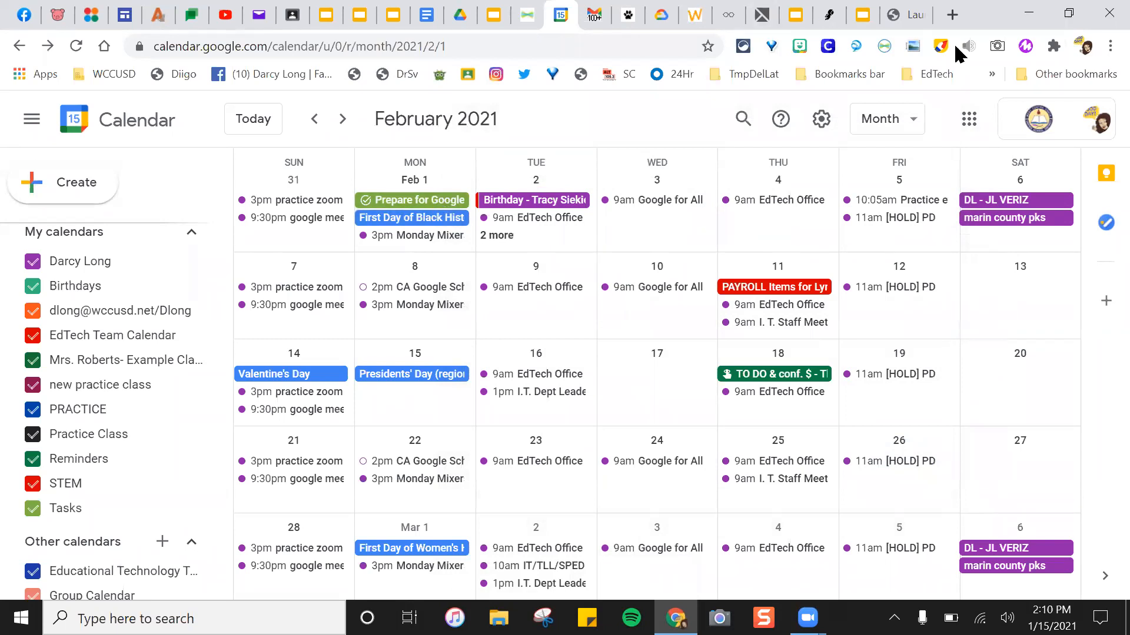
# - View the "Prepare for Google champs" task in the Tasks side list and close the list
pyautogui.click(1106, 224)
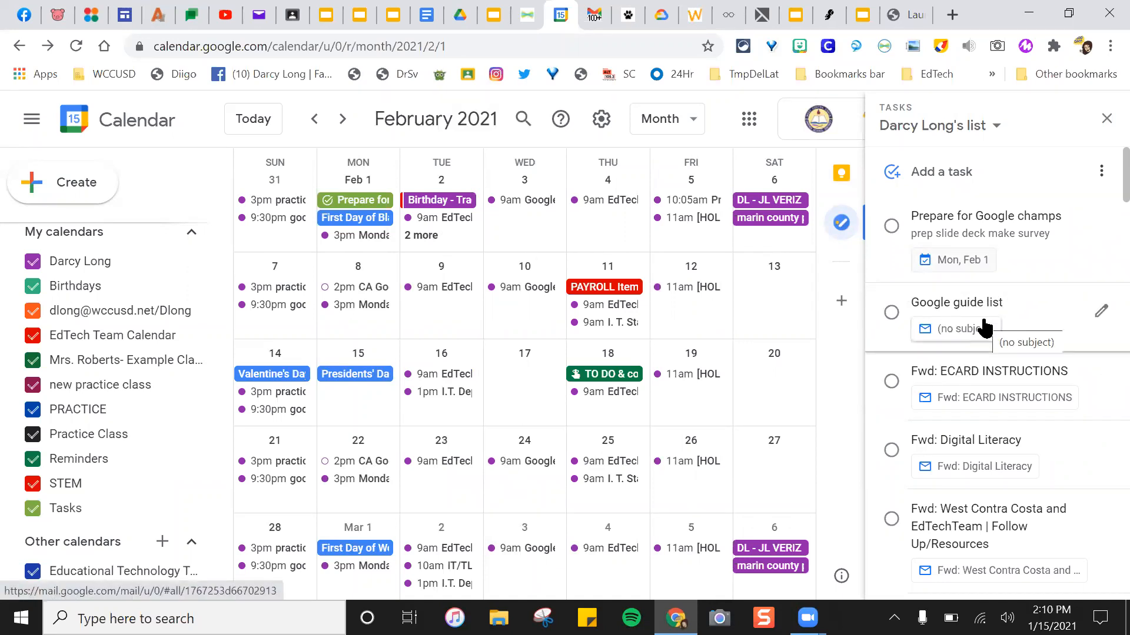
pyautogui.click(1106, 119)
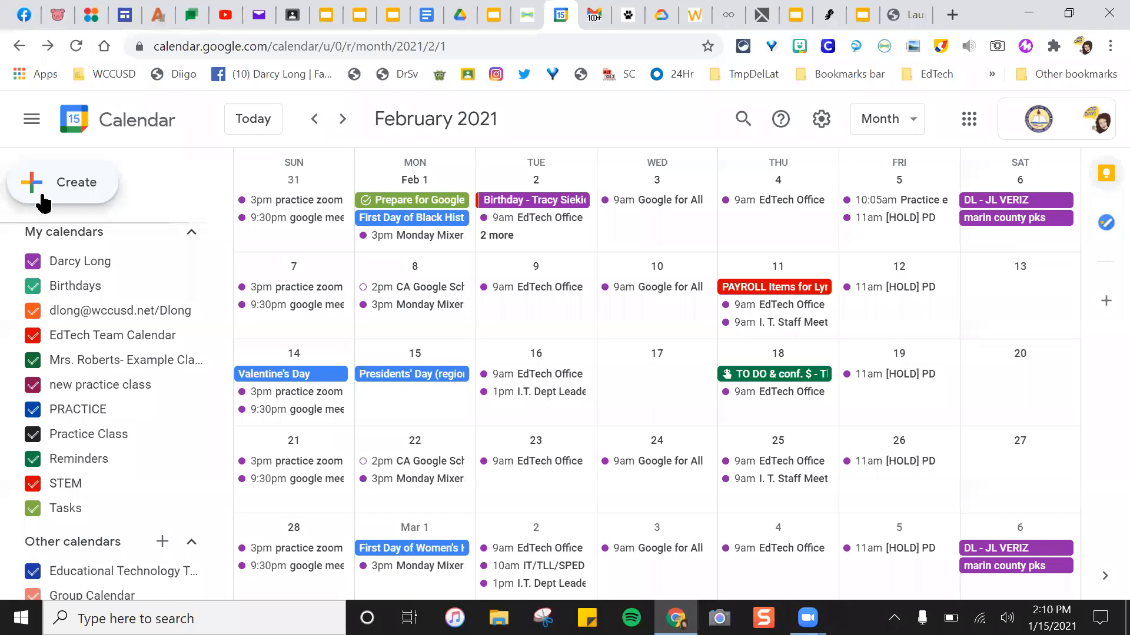
# - Delete the "Prepare for Google champs" task from February 1
pyautogui.click(388, 201)
pyautogui.click(811, 144)
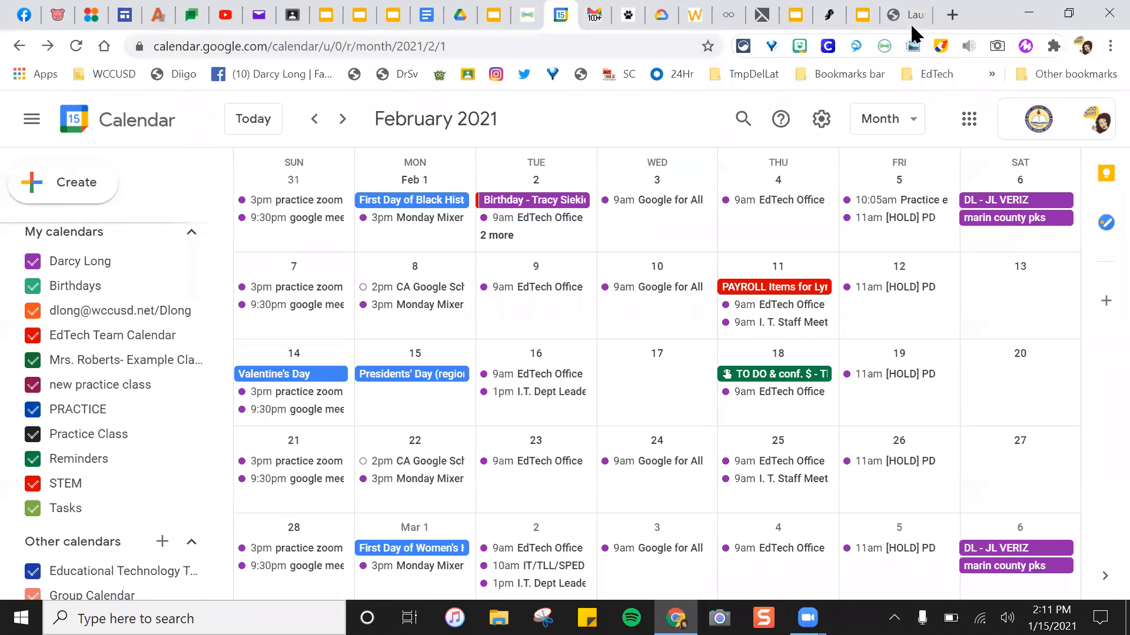
# - View the first two pages of apps on the Chrome apps page in a new browser tab
pyautogui.click(951, 16)
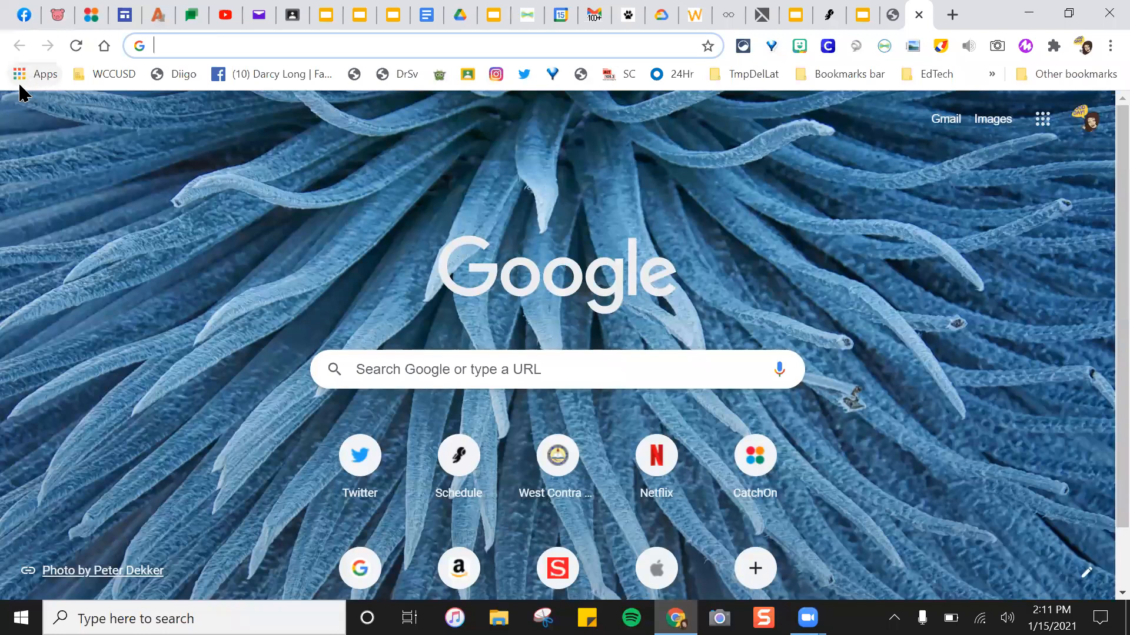
pyautogui.click(30, 70)
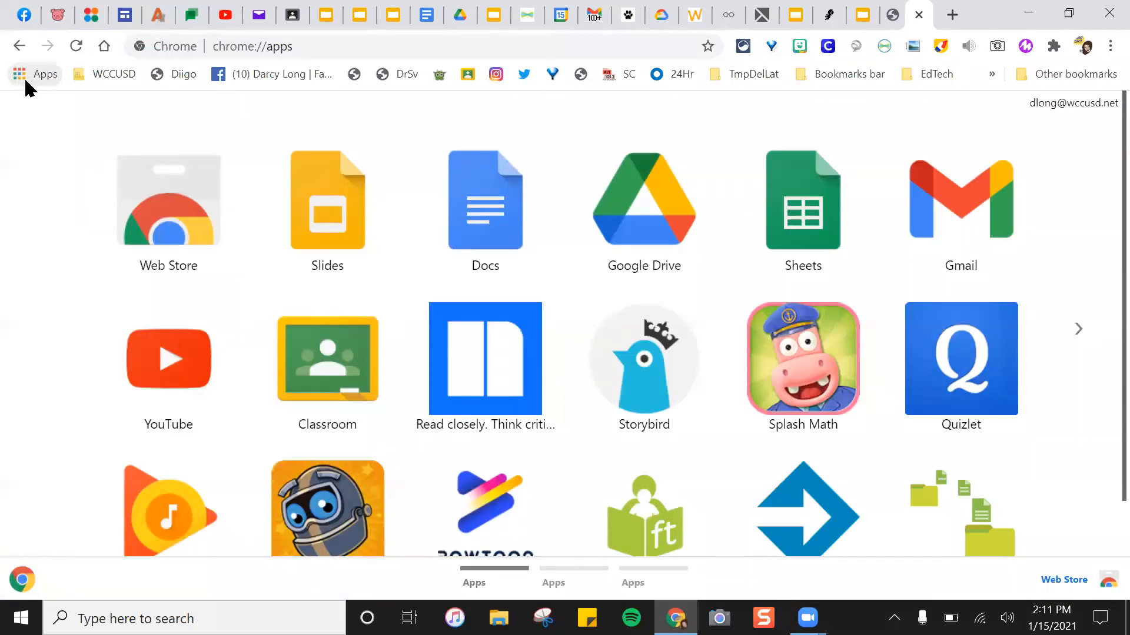
pyautogui.scroll(-2, 494, 159)
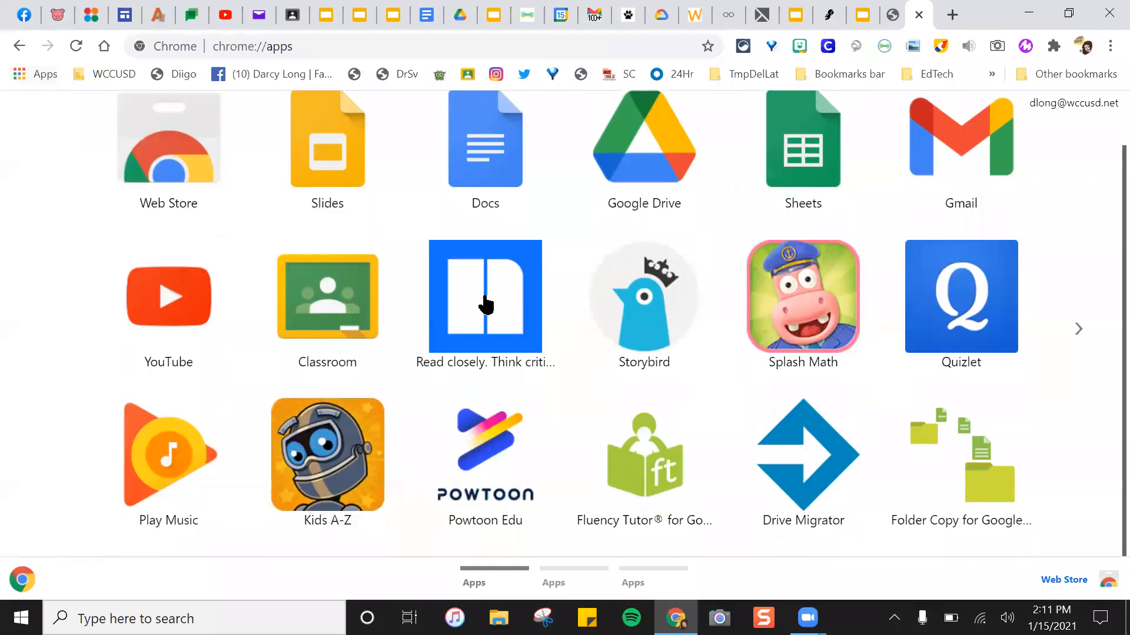
pyautogui.scroll(2, 484, 303)
pyautogui.click(1083, 330)
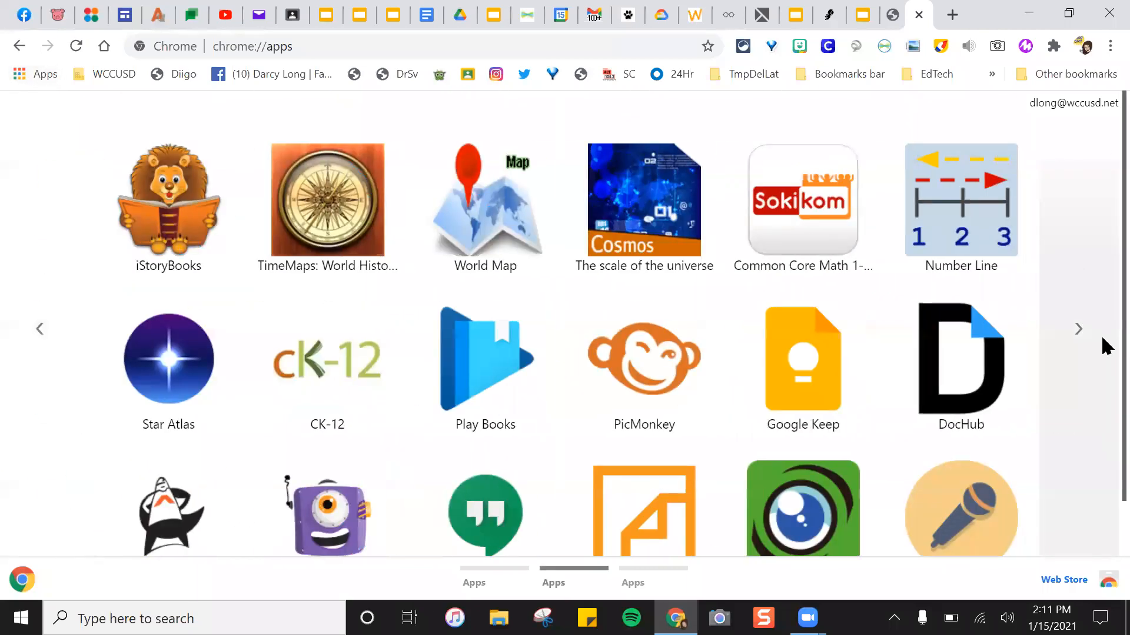
pyautogui.click(38, 330)
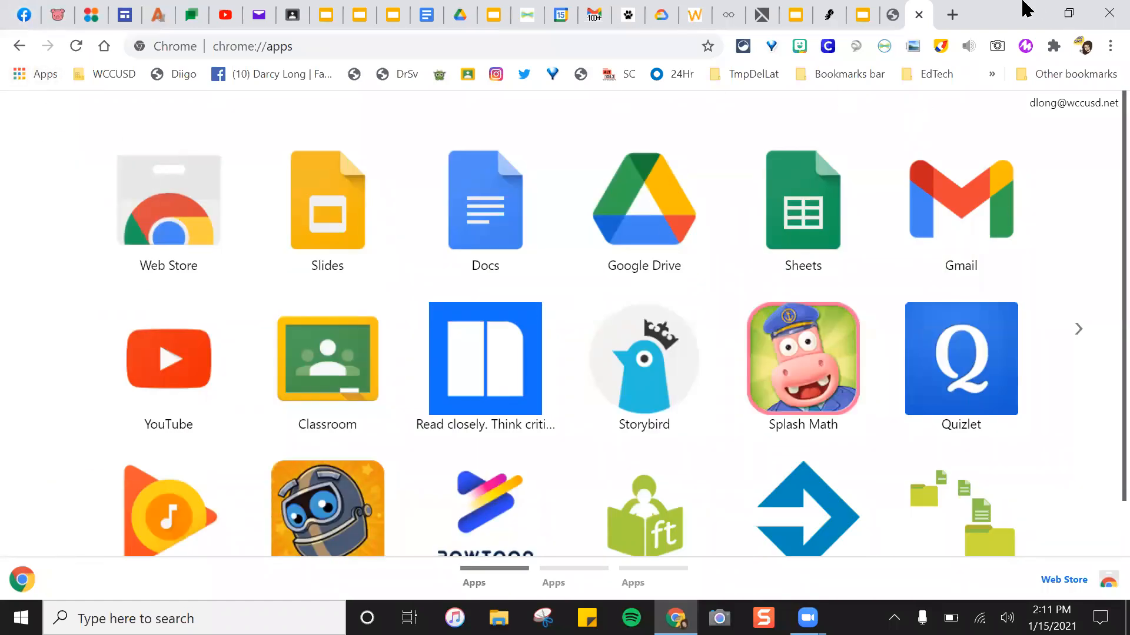
# - Return to the new tab's Google start page, open Calendar from the Google apps, and close that extra tab
pyautogui.click(14, 48)
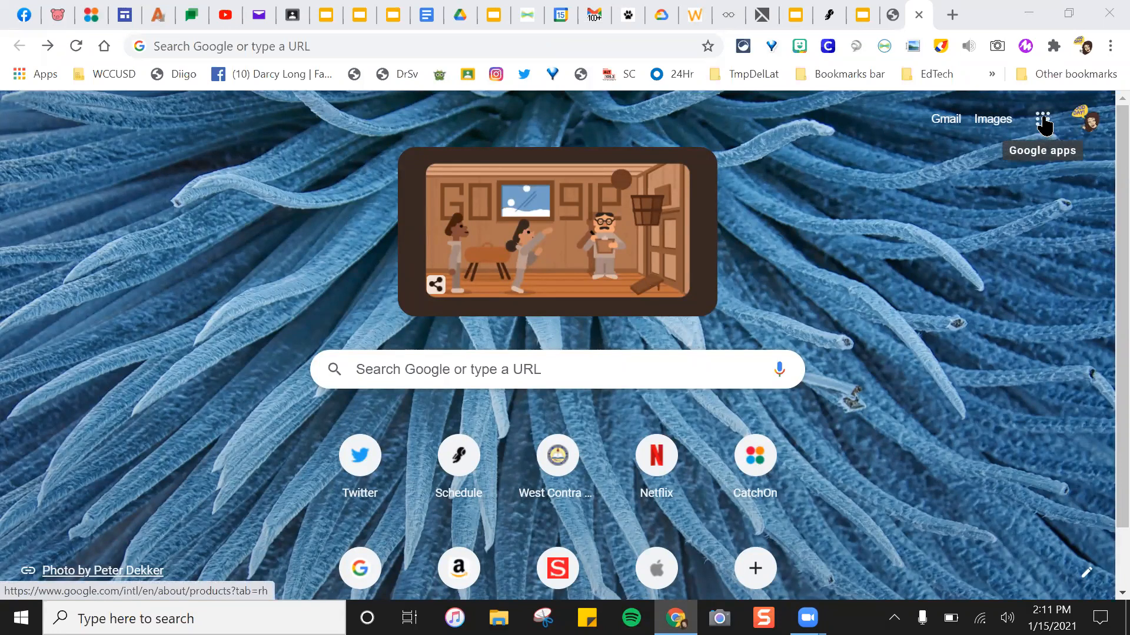
pyautogui.click(1046, 126)
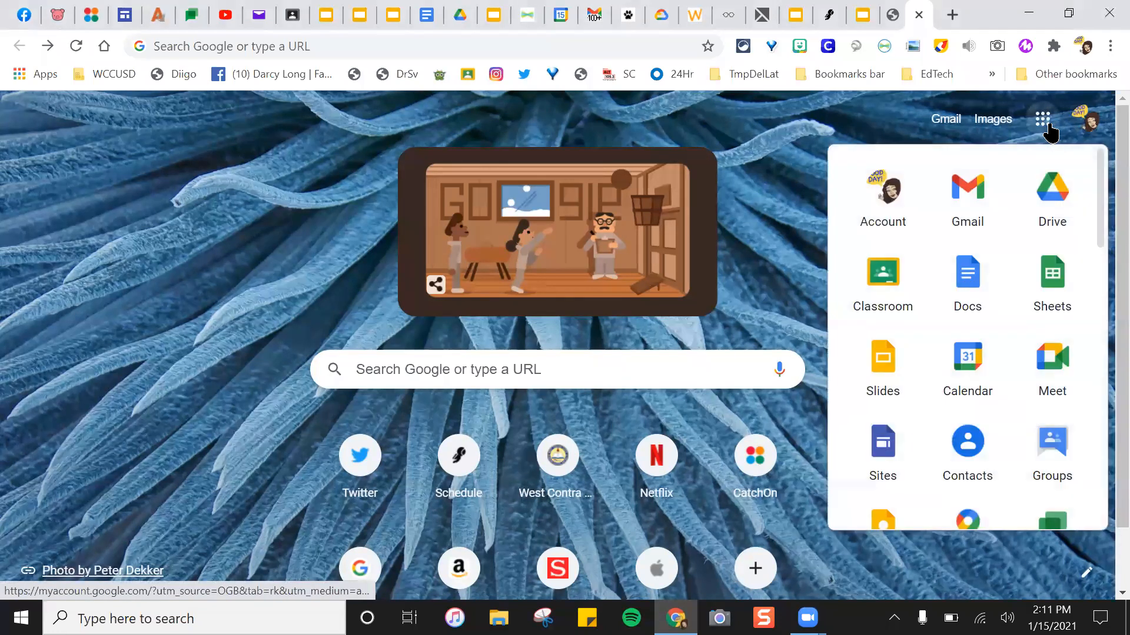
pyautogui.click(959, 393)
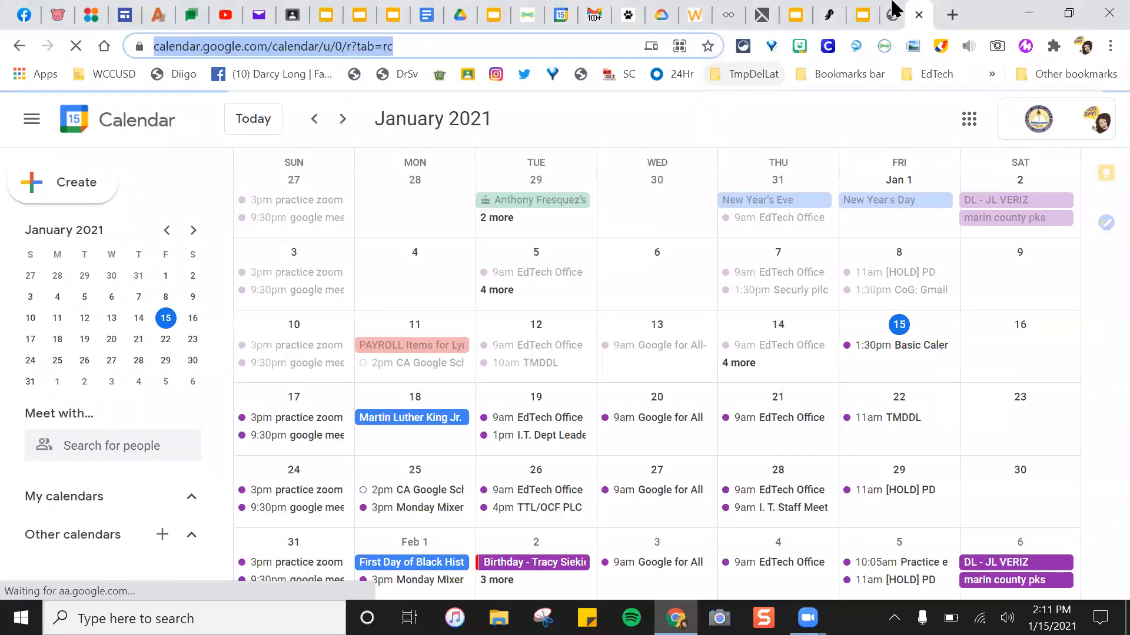
pyautogui.click(919, 15)
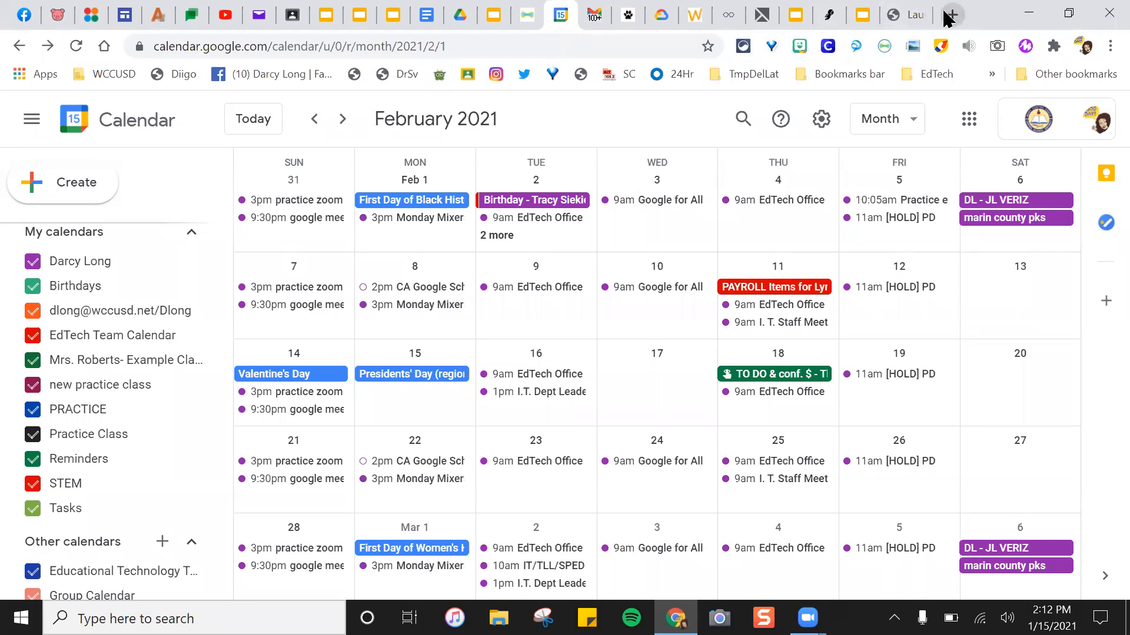
# - Look over the leftover Zoom launch page, open a blank browser tab, and close the Zoom launch page
pyautogui.click(904, 15)
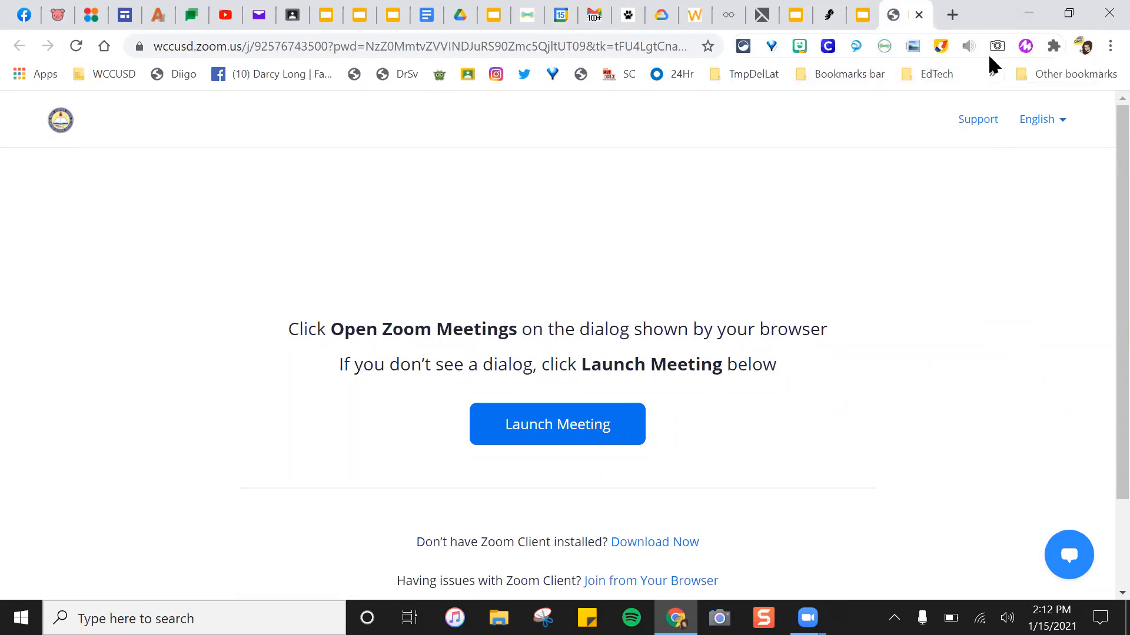
pyautogui.click(948, 16)
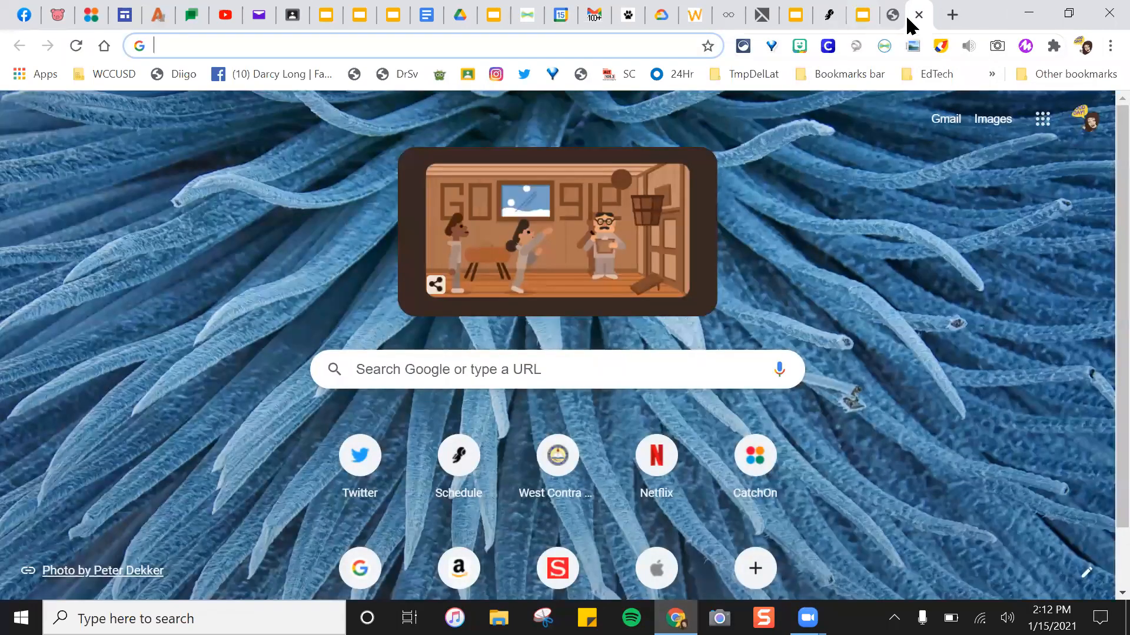
pyautogui.click(918, 14)
pyautogui.scroll(-2, 412, 341)
pyautogui.scroll(2, 365, 253)
pyautogui.scroll(-2, 482, 300)
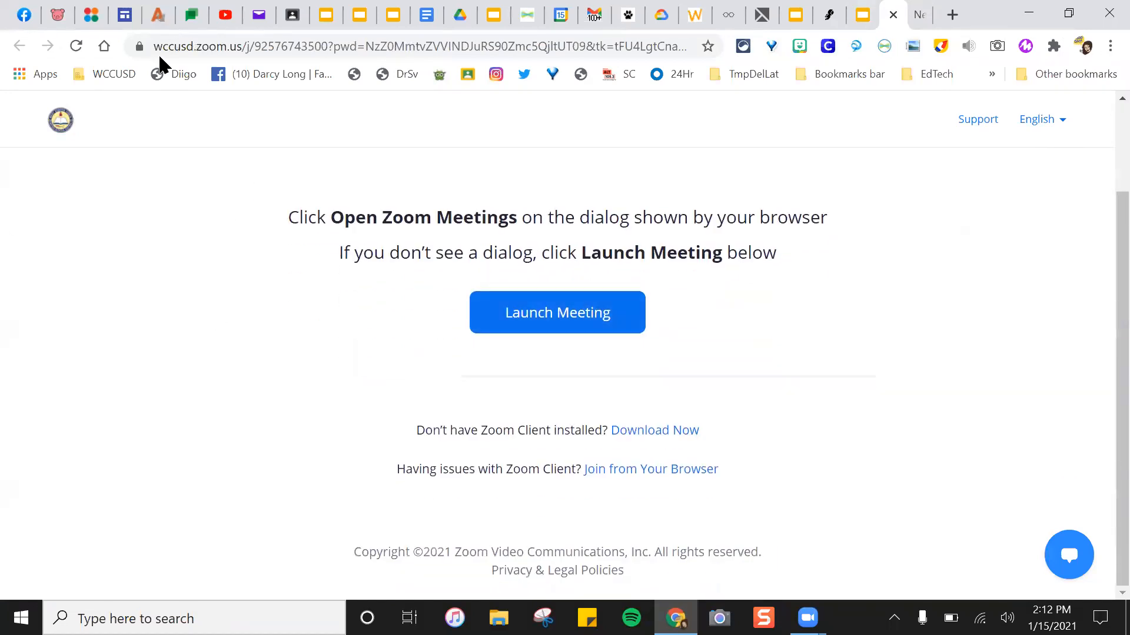
pyautogui.click(893, 14)
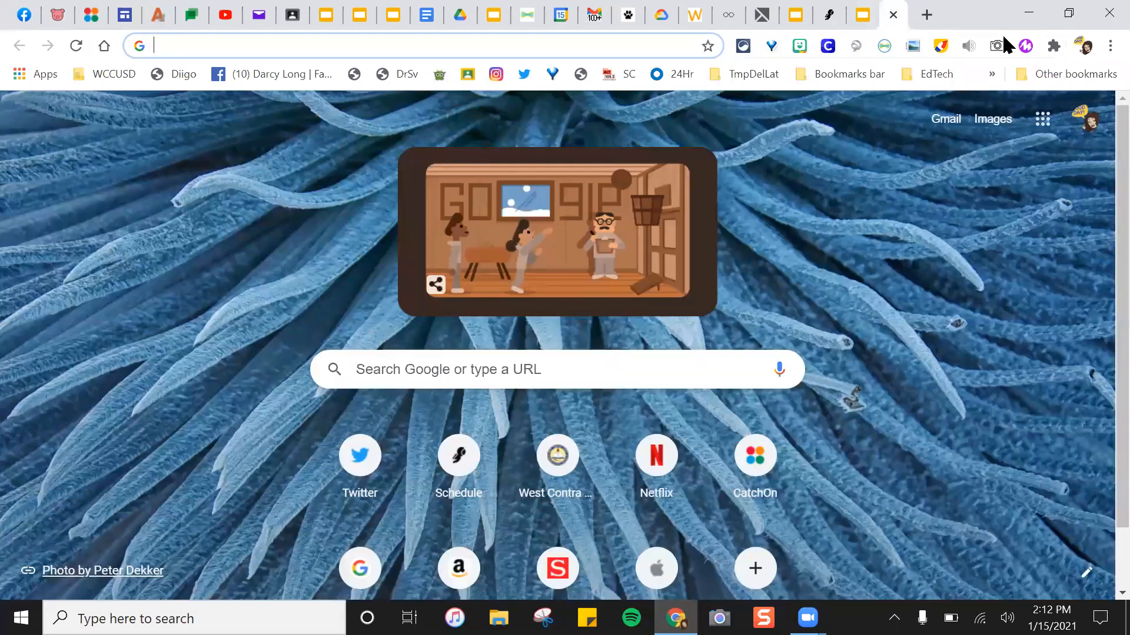
# - Open the district's Clever portal and close the leftover blank browser tab
pyautogui.click(827, 45)
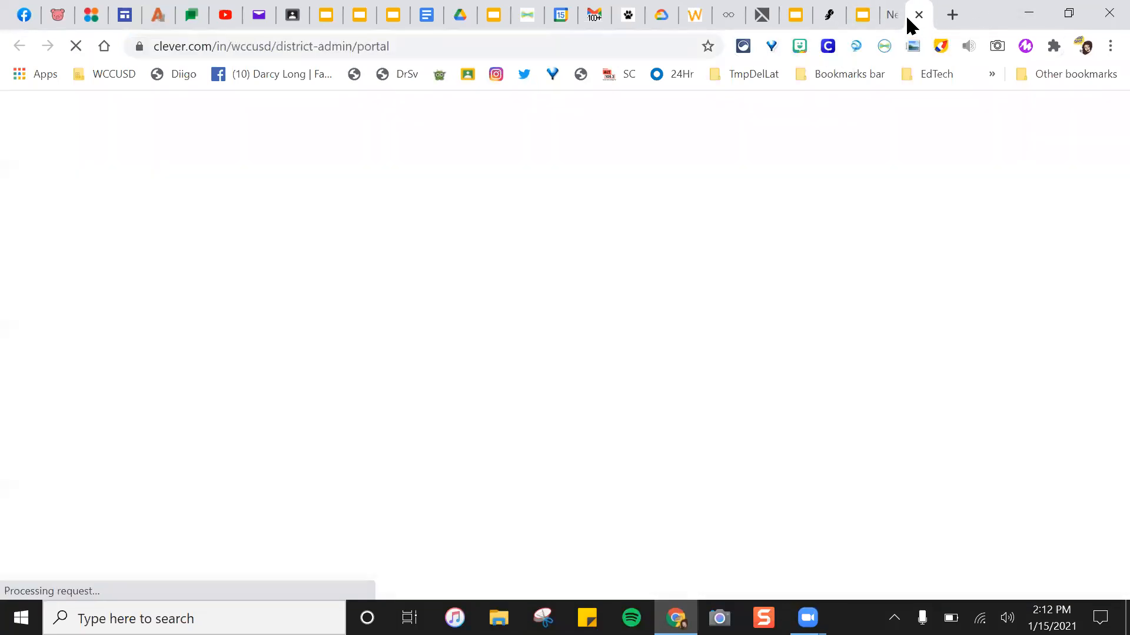
pyautogui.click(878, 5)
pyautogui.click(892, 15)
pyautogui.click(893, 14)
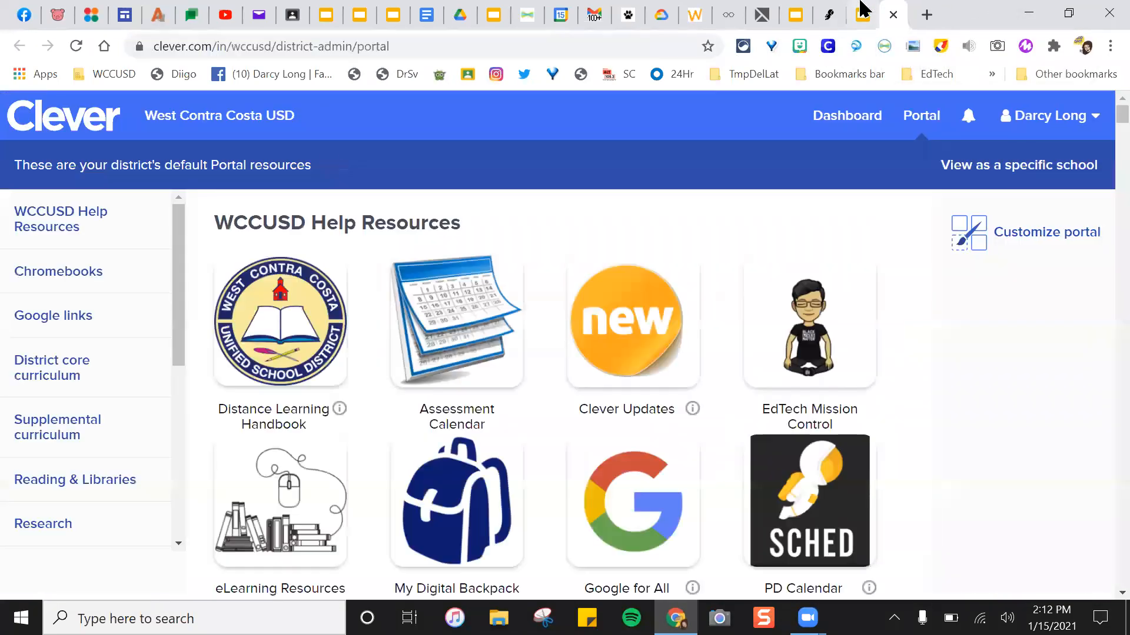
# - Open Zoom Teacher Login from the WCCUSD Help Resources section of the Clever portal
pyautogui.scroll(-6, 373, 288)
pyautogui.scroll(-5, 632, 315)
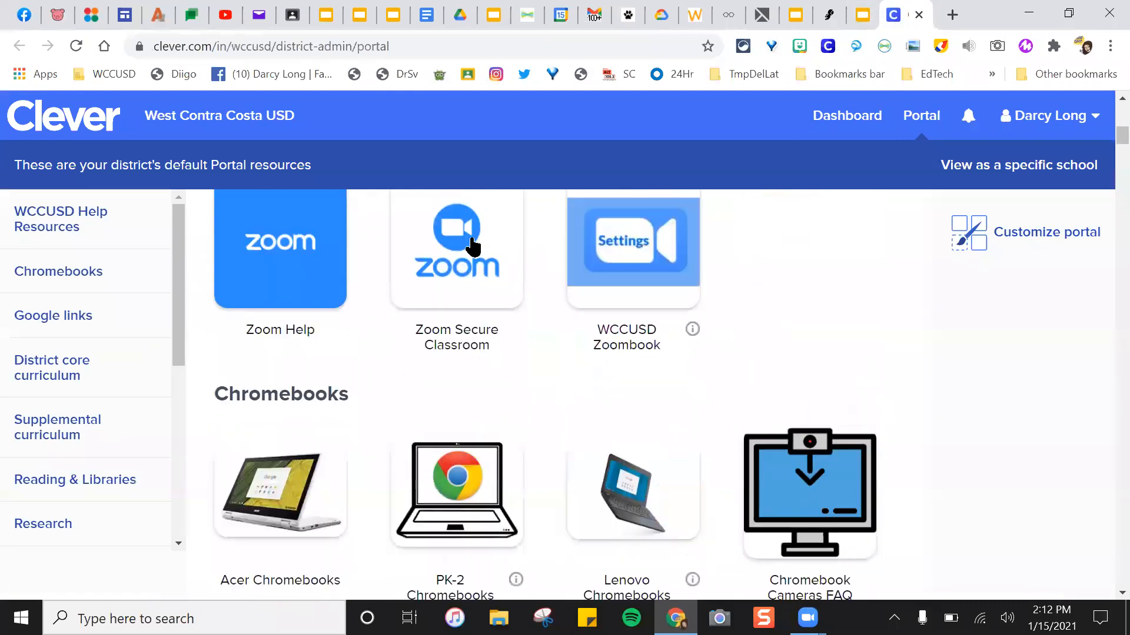
pyautogui.scroll(3, 444, 297)
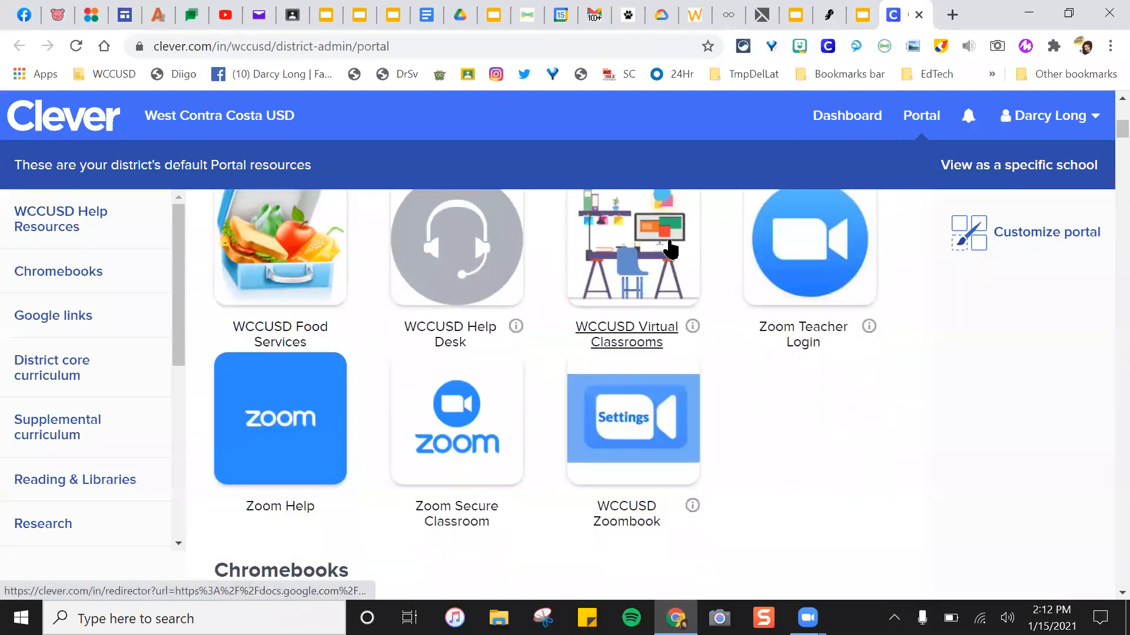
pyautogui.click(805, 247)
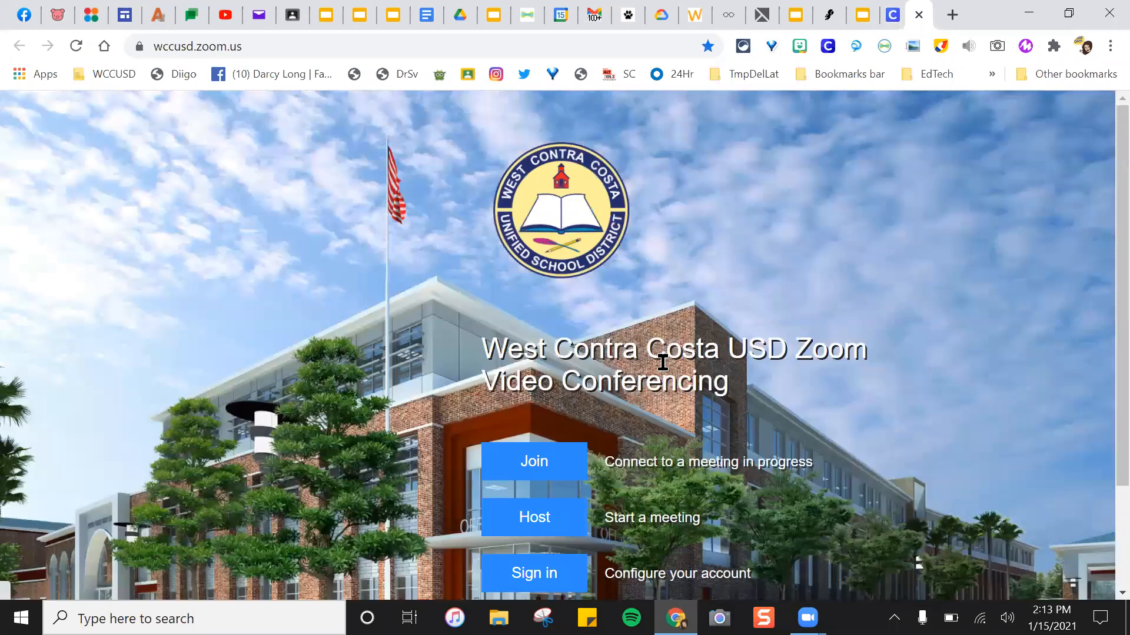
# - Sign in to the district Zoom site to configure the account, and close the Clever portal
pyautogui.scroll(-2, 461, 489)
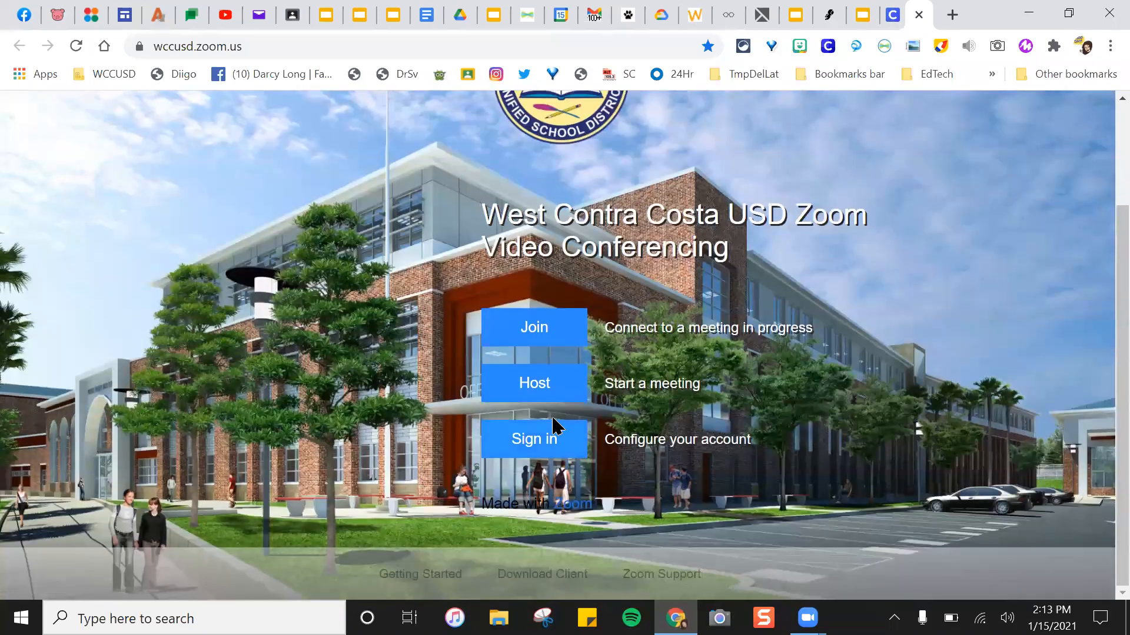
pyautogui.click(549, 439)
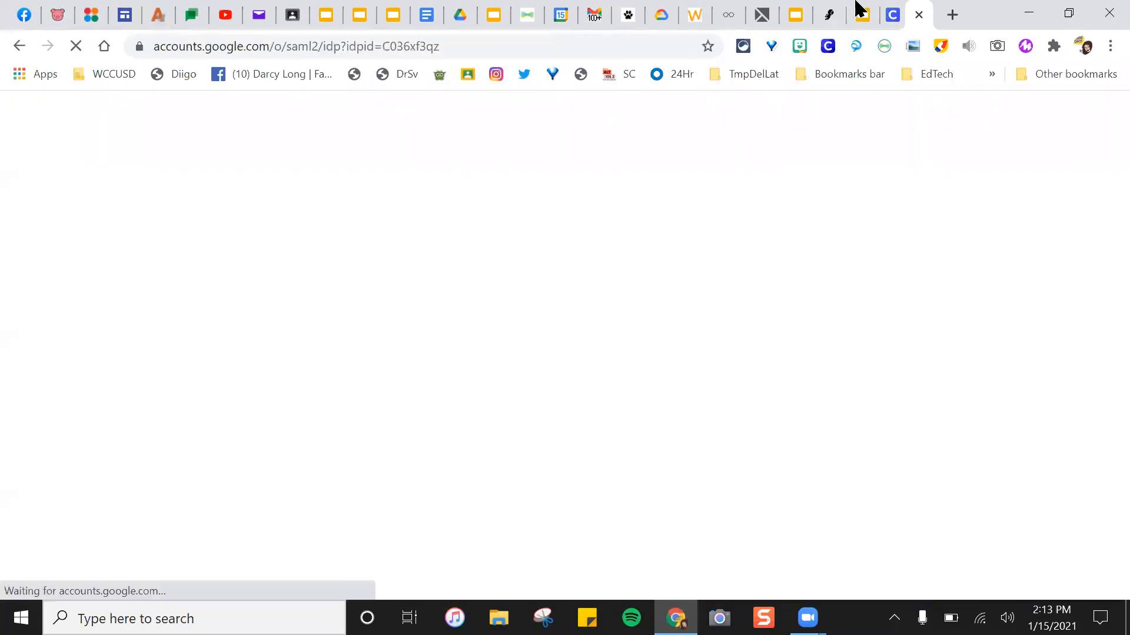
pyautogui.click(892, 16)
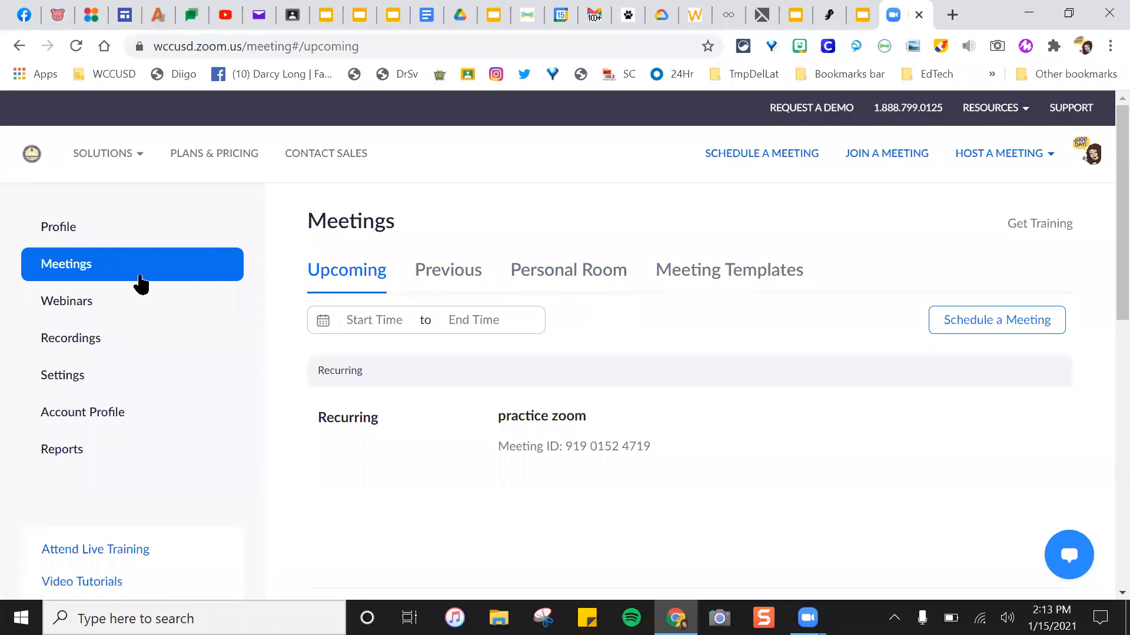
# - Schedule a new Zoom meeting with the default topic "My Meeting" and all other default settings, and save it
pyautogui.click(993, 330)
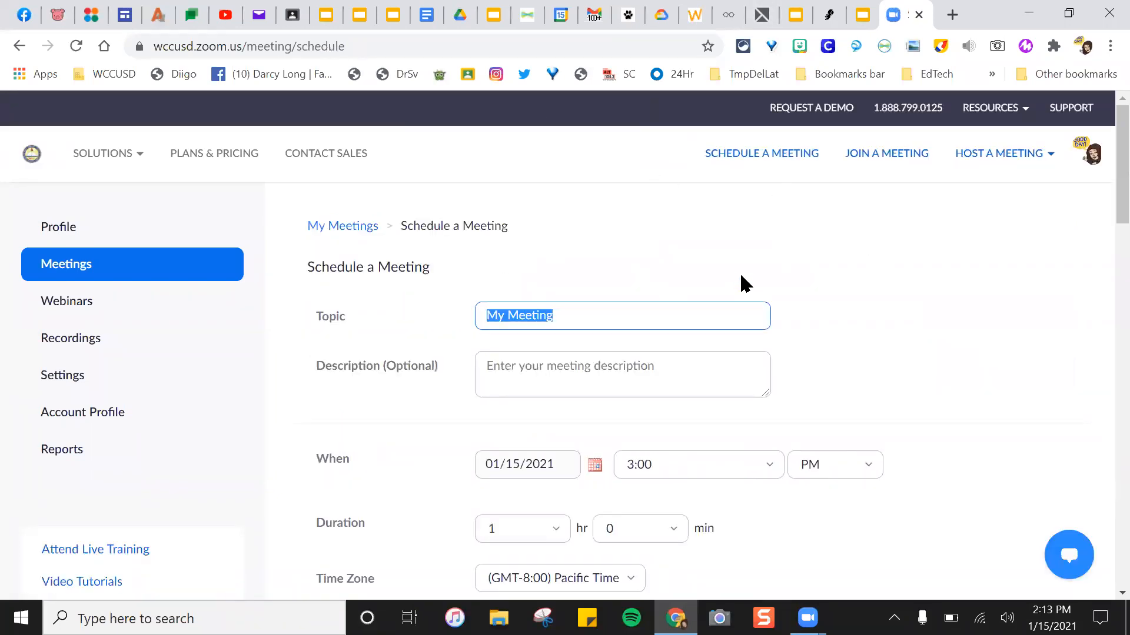
pyautogui.scroll(-2, 743, 282)
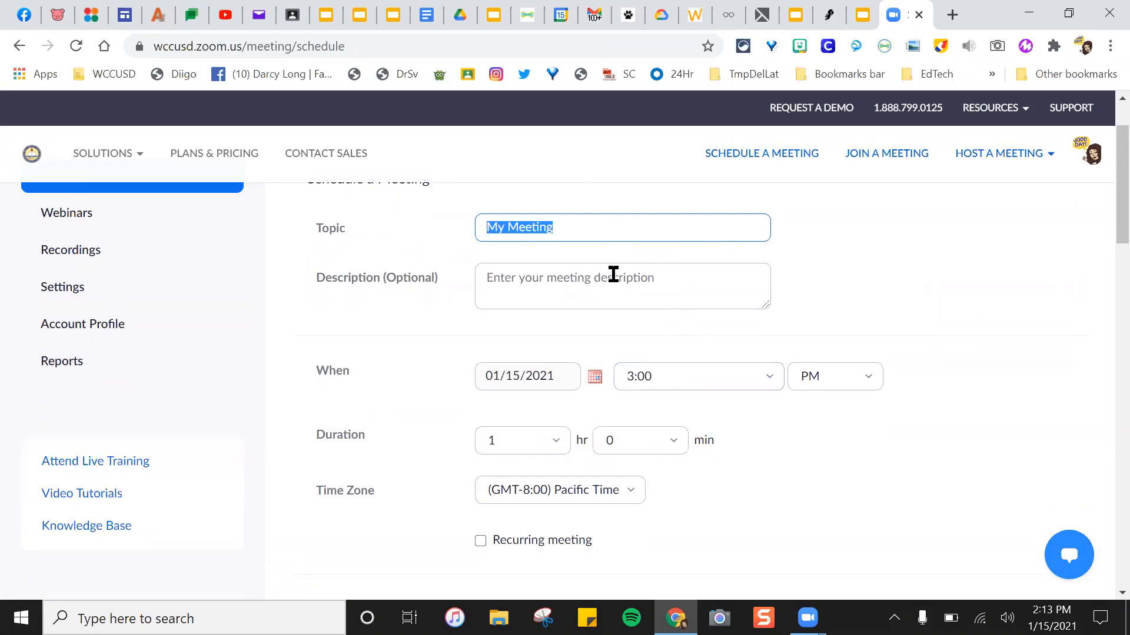
pyautogui.scroll(-3, 614, 259)
pyautogui.scroll(-2, 677, 309)
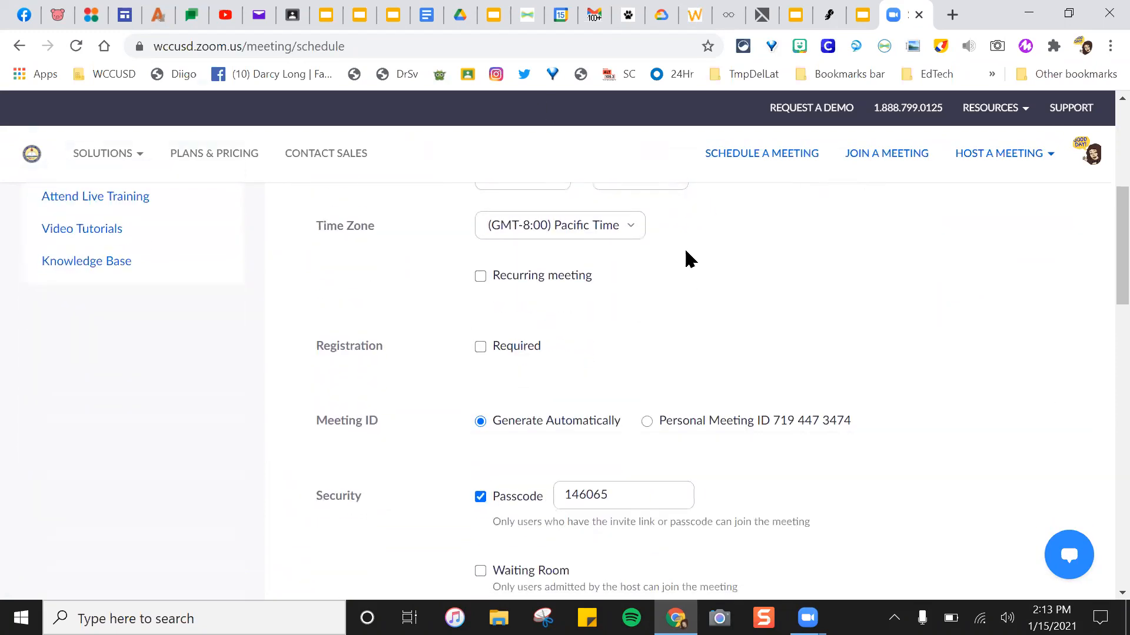
pyautogui.scroll(-1, 609, 422)
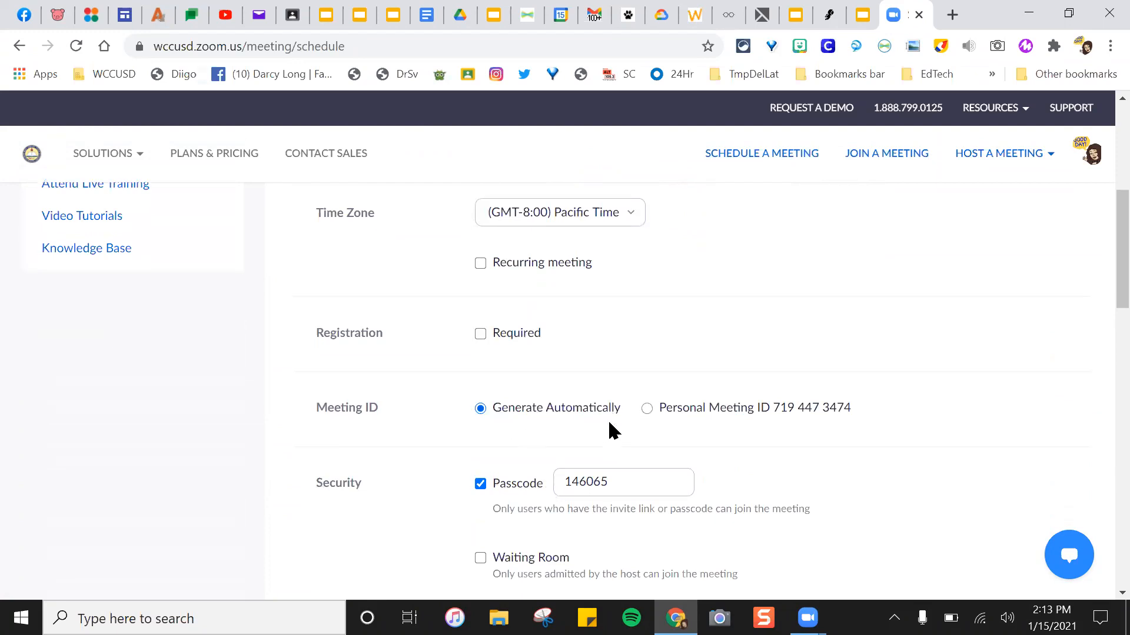
pyautogui.scroll(-15, 609, 423)
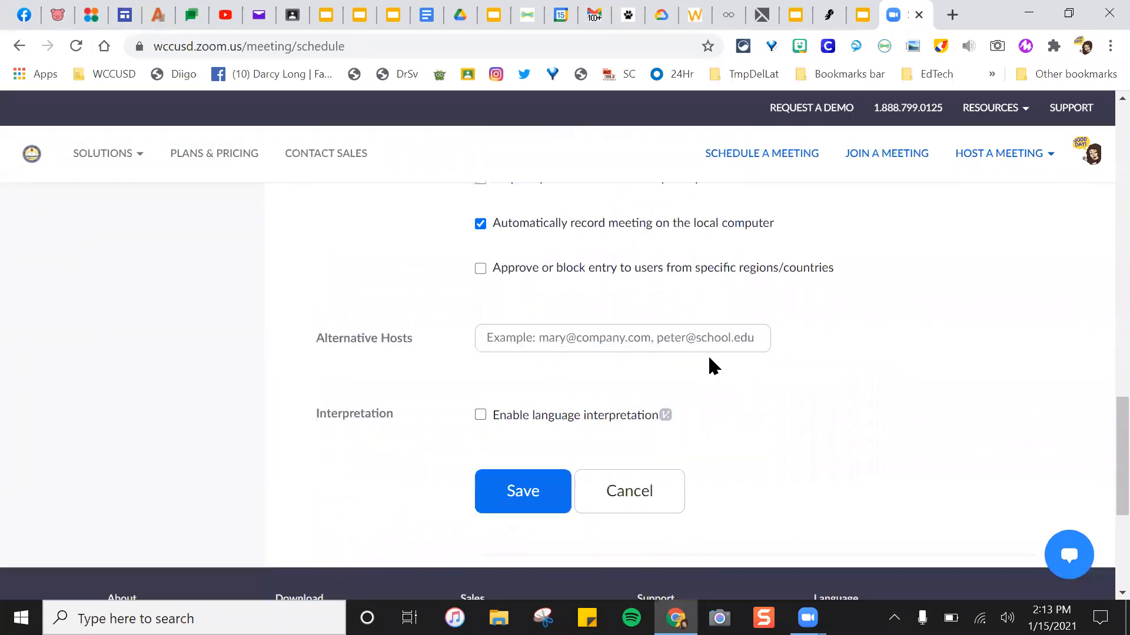
pyautogui.scroll(-5, 712, 364)
pyautogui.click(526, 262)
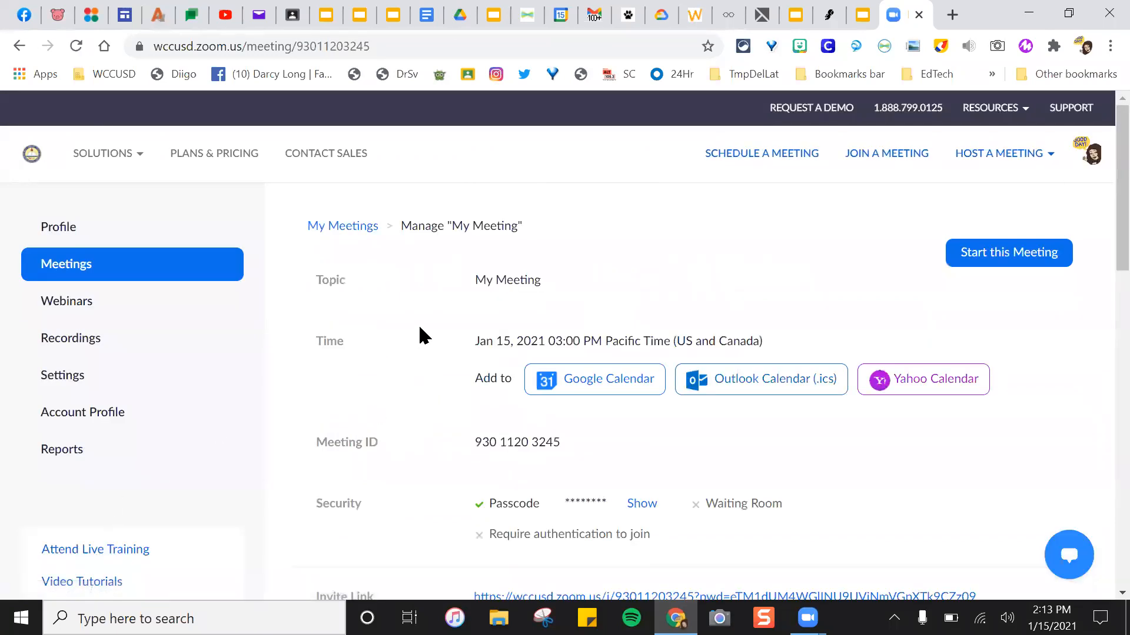
# - Add the saved Zoom meeting to Google Calendar, choosing the district Google account and allowing Zoom access to it
pyautogui.scroll(-1, 412, 324)
pyautogui.scroll(1, 364, 366)
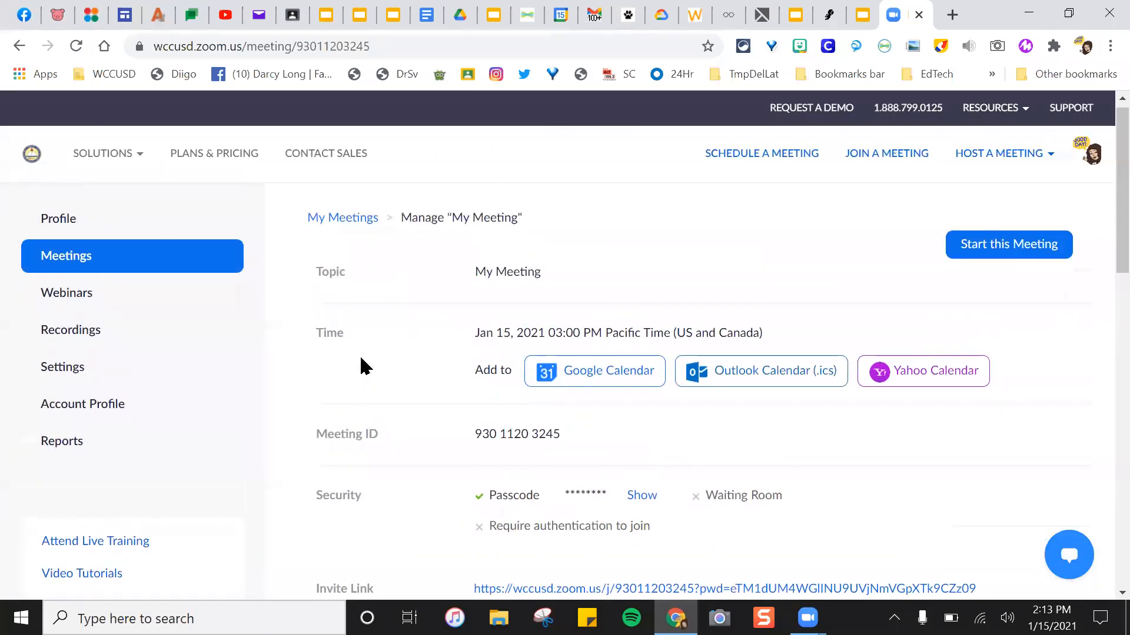
pyautogui.click(580, 383)
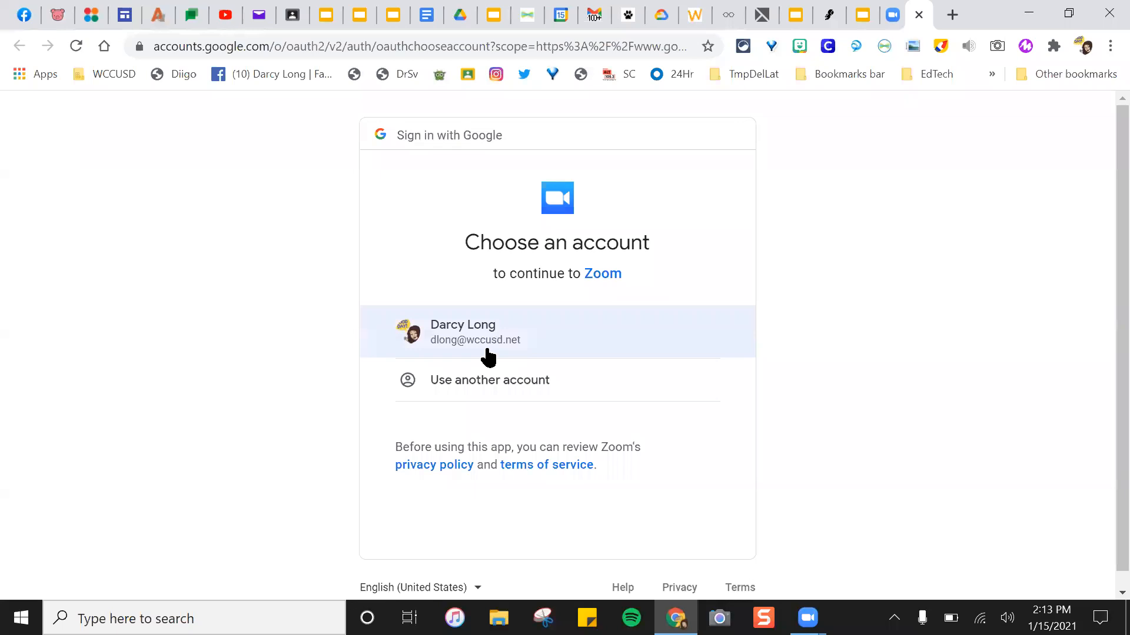
pyautogui.click(419, 335)
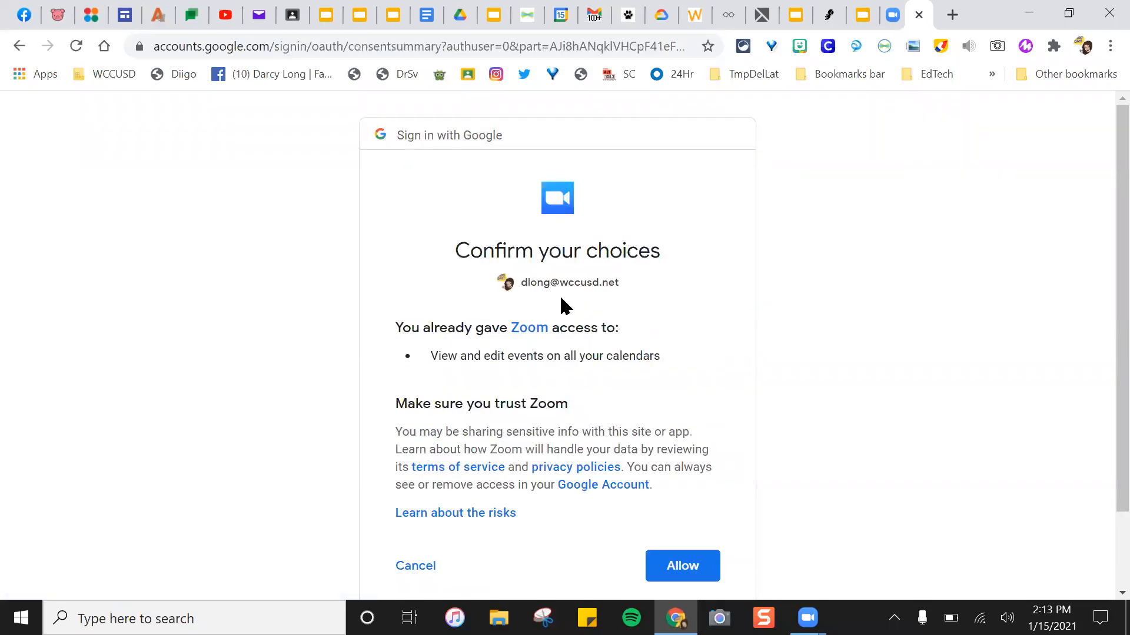
pyautogui.scroll(-2, 624, 262)
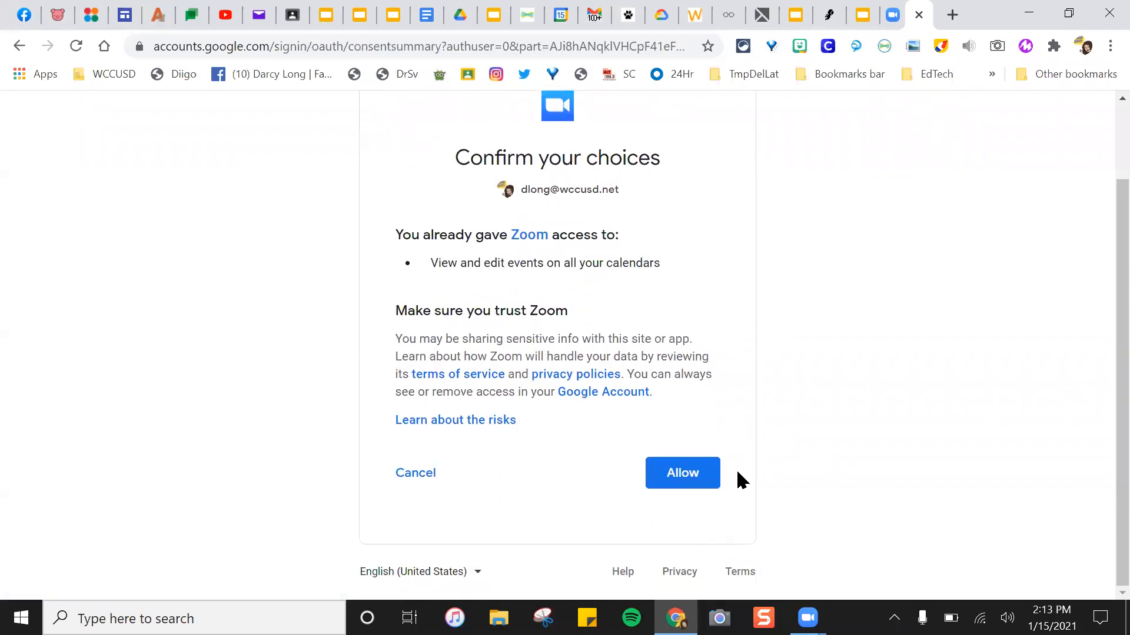
pyautogui.click(693, 483)
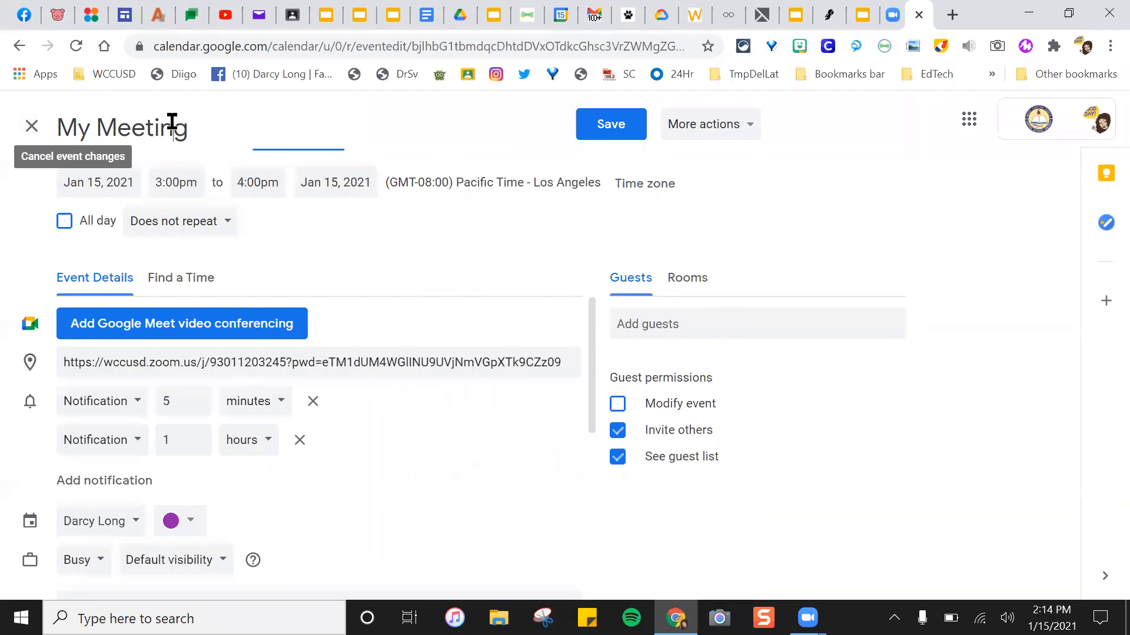
# - Change the title of the imported Zoom event to "Zoom Practice Calendar Meeting"
pyautogui.click(91, 125)
pyautogui.doubleClick(78, 125)
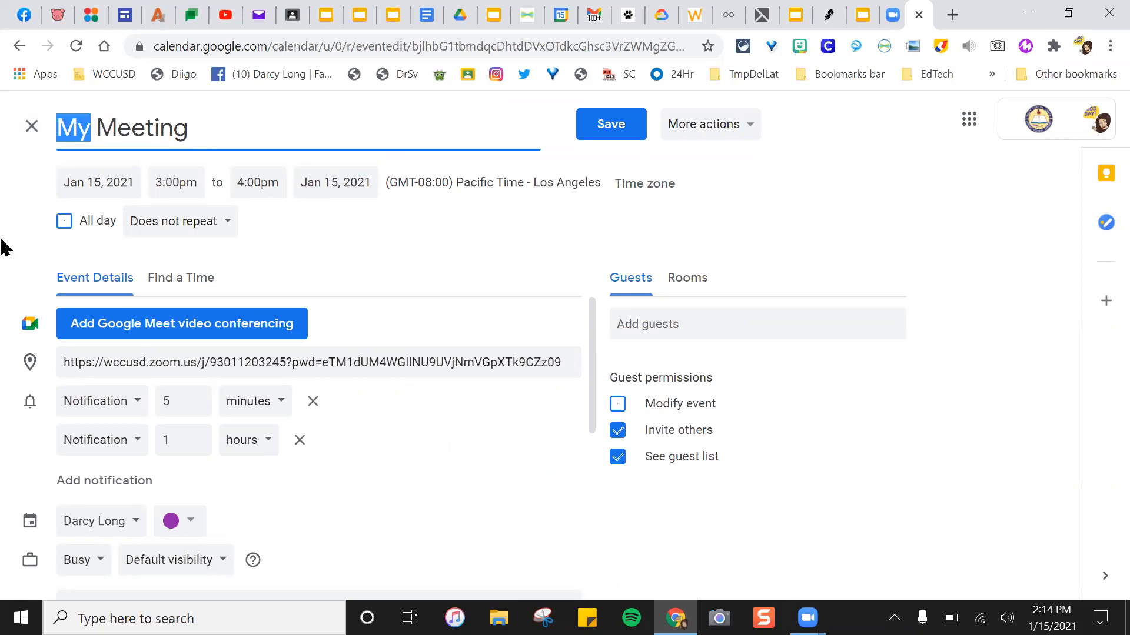
pyautogui.write('Zoom')
pyautogui.write(' Practiv')
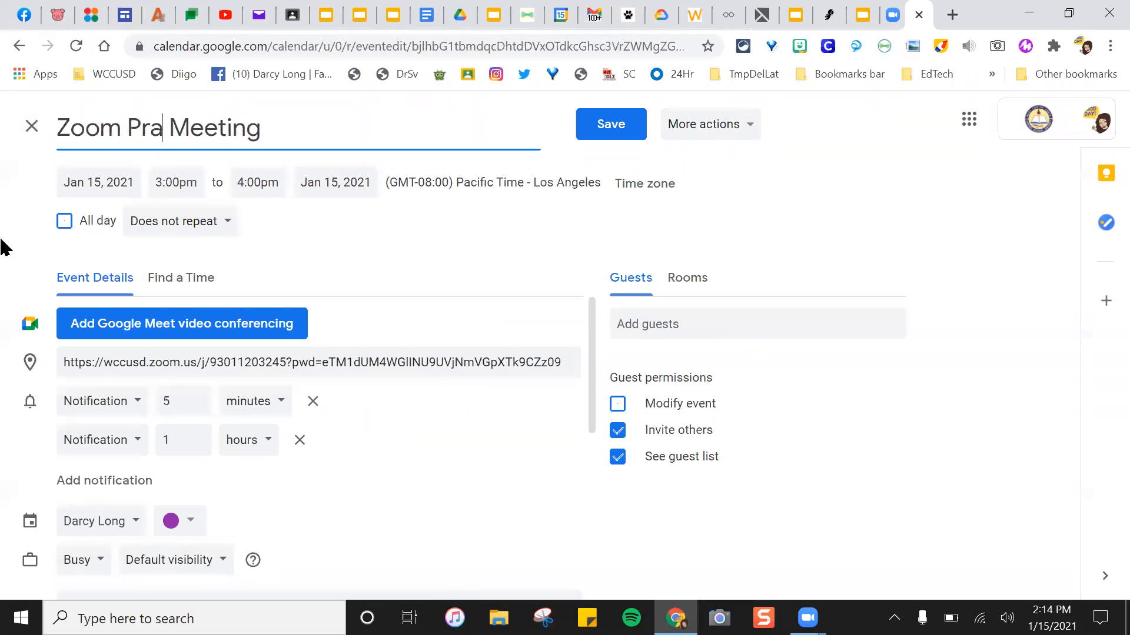
pyautogui.press('BackSpace')
pyautogui.write('ce Ca')
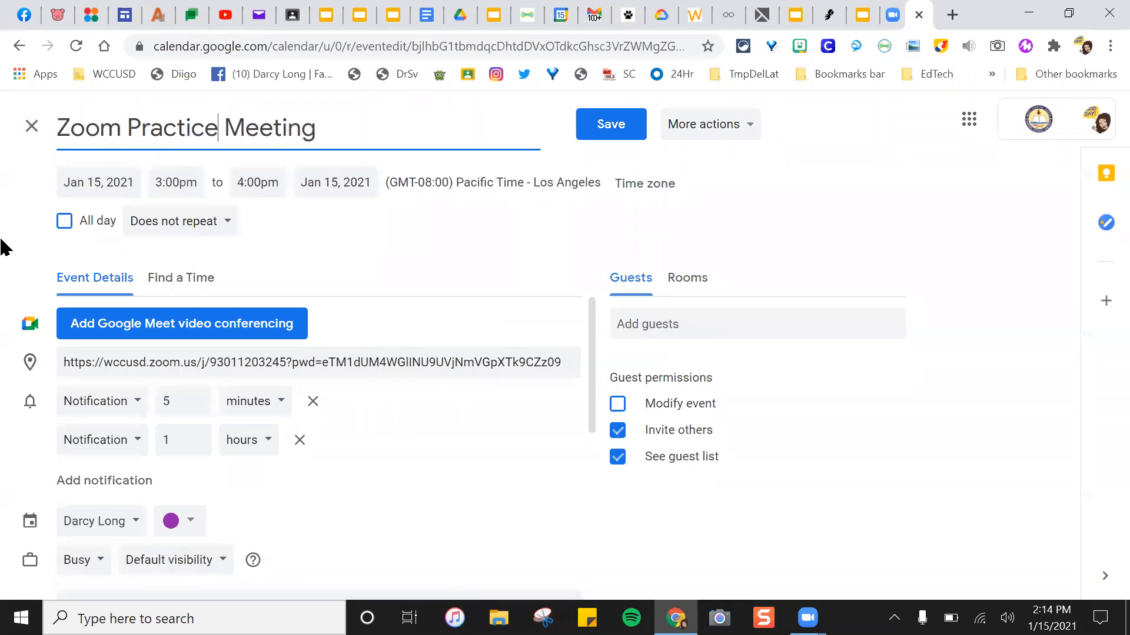
pyautogui.write('lendar')
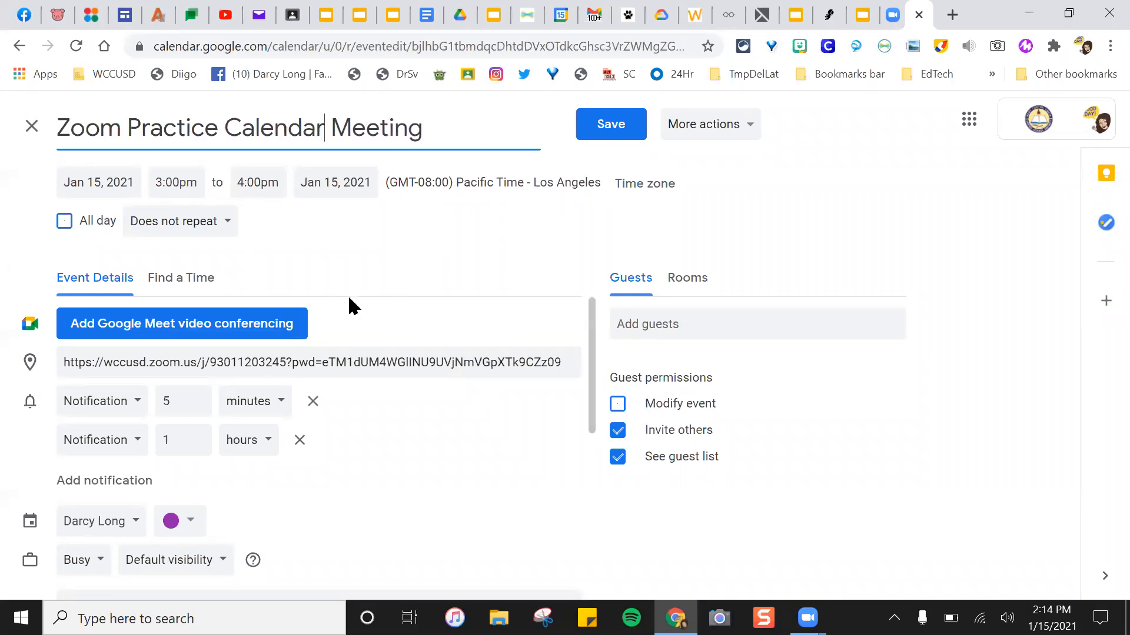
# - Add a colleague as a guest of the Zoom event, and remove that guest again
pyautogui.click(638, 319)
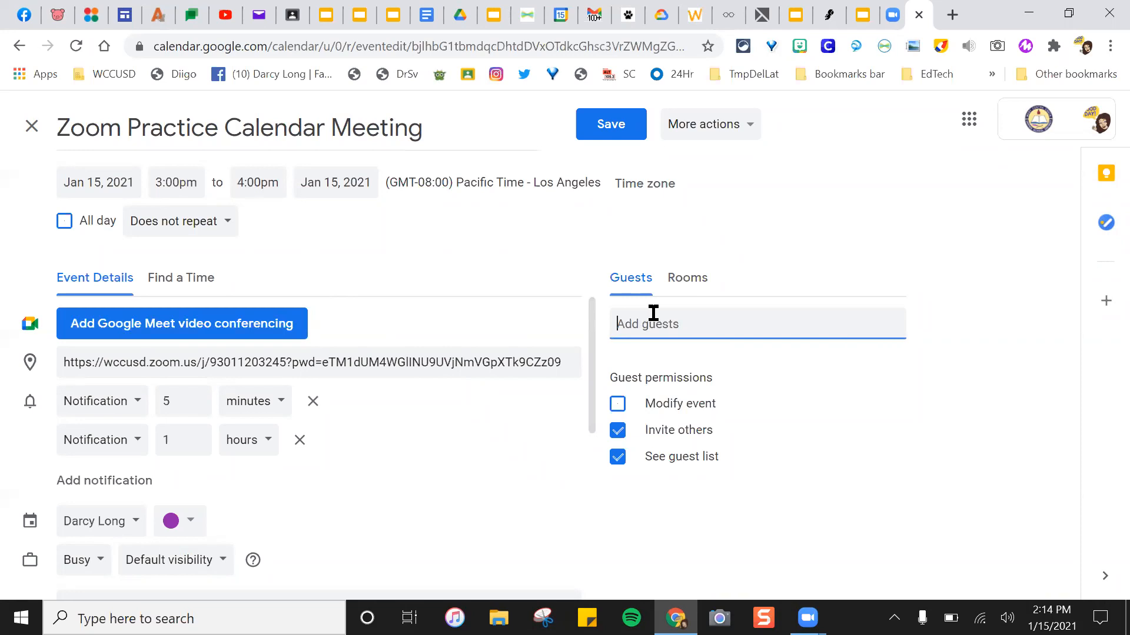
pyautogui.write('laurie')
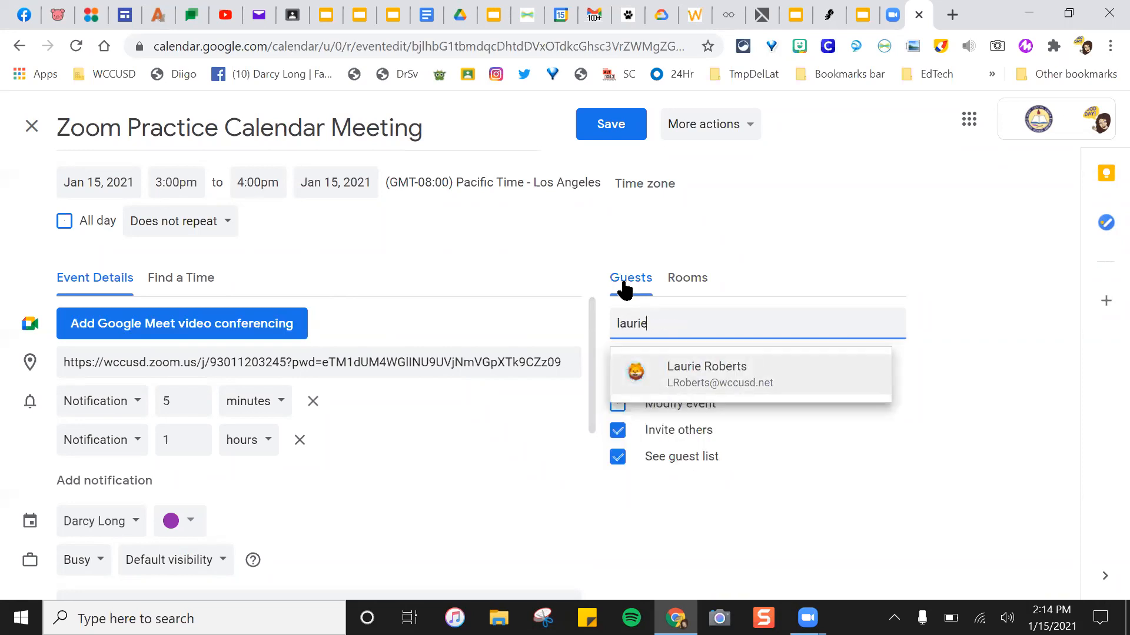
pyautogui.click(720, 367)
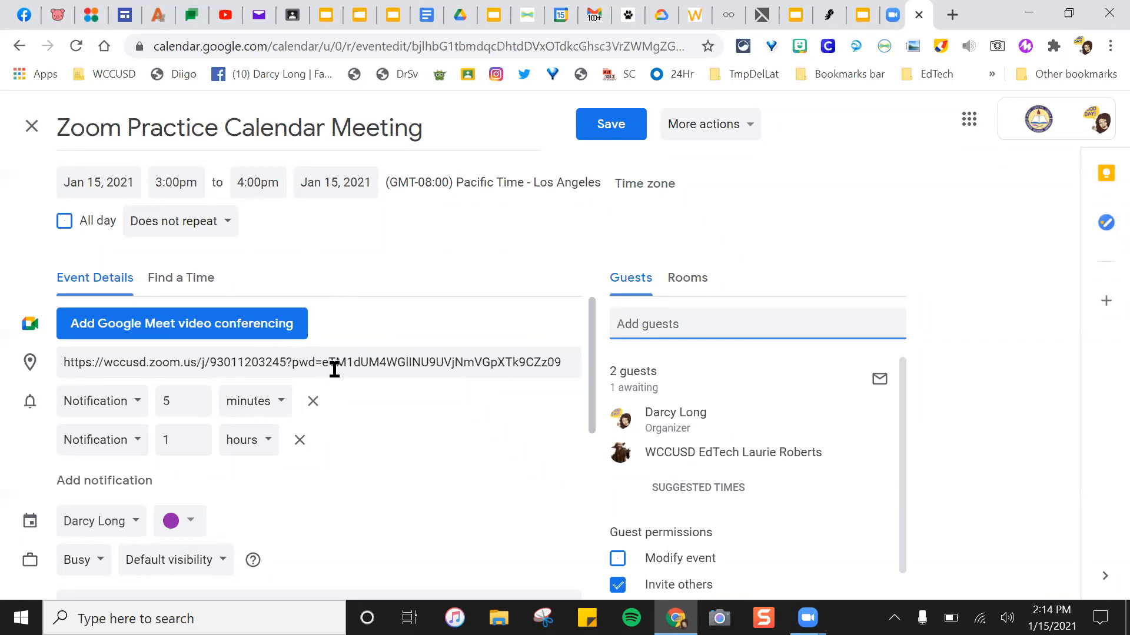
pyautogui.click(873, 454)
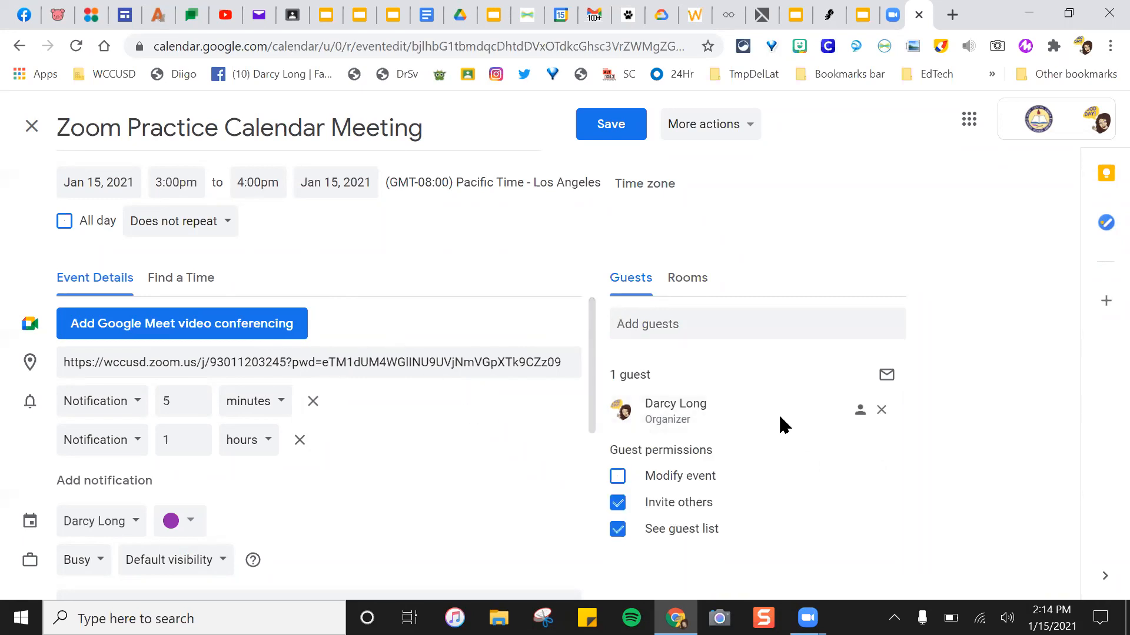
# - Save the event, and review its Zoom join details from the January 15 entry in the month view
pyautogui.click(611, 125)
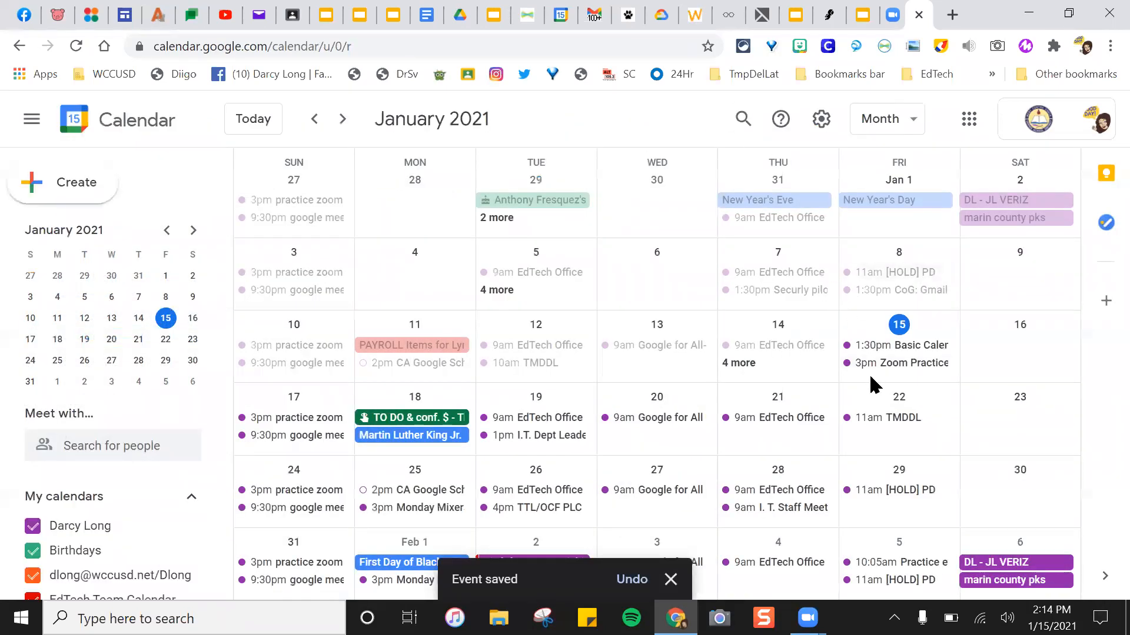
pyautogui.click(874, 369)
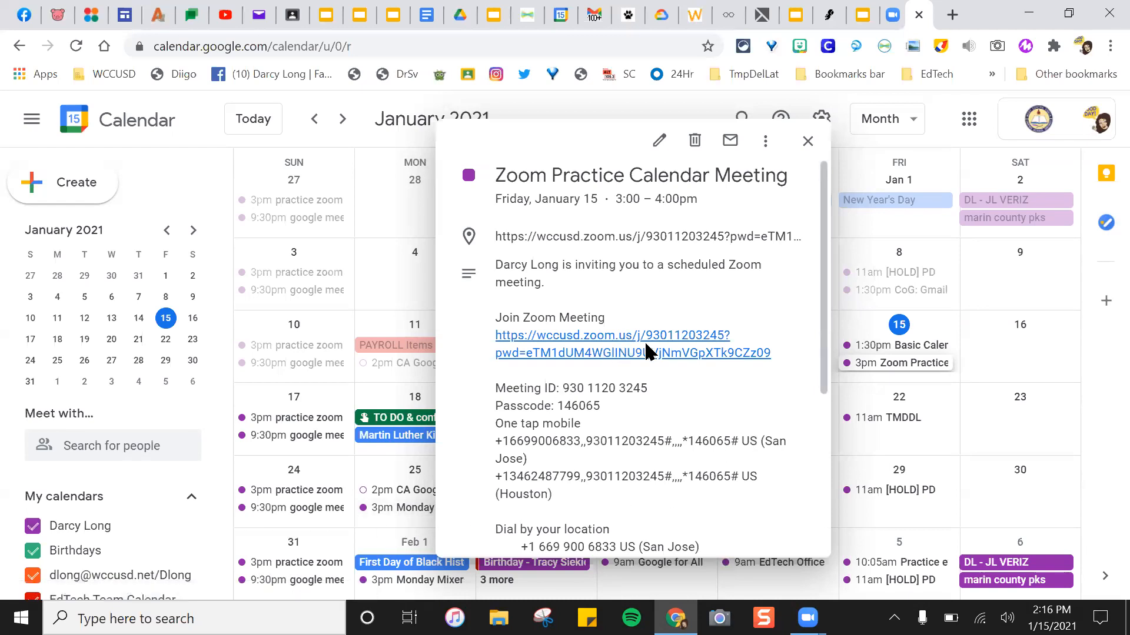
pyautogui.moveTo(825, 370); pyautogui.dragTo(848, 259)
pyautogui.click(808, 142)
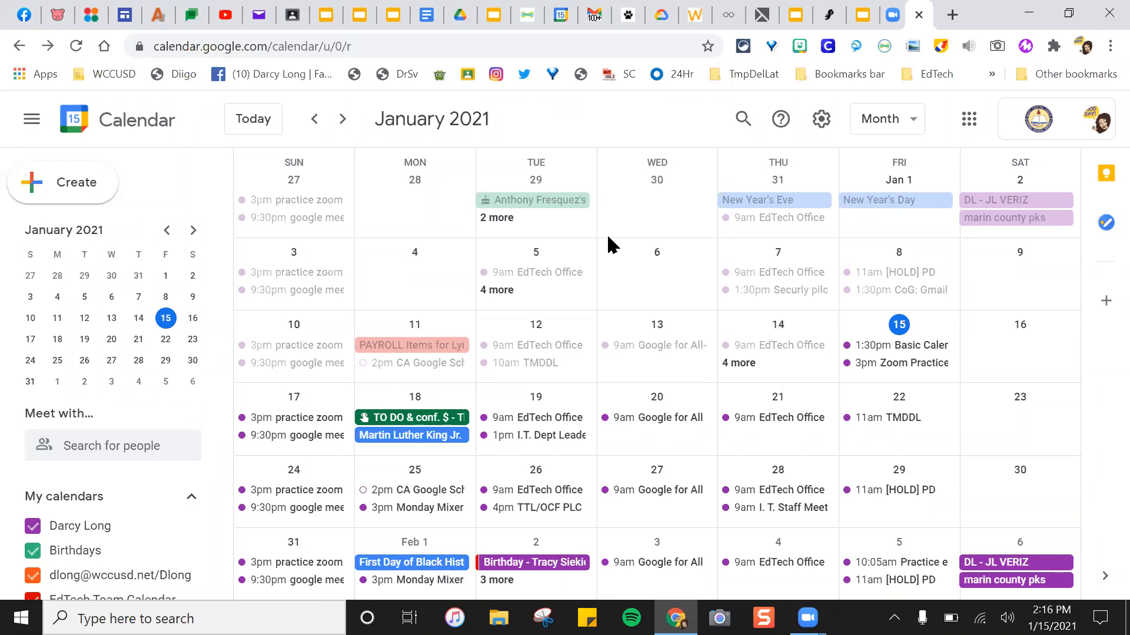
# - Switch to the Google Slides training deck and present slide 43, "Searching your calendar", full screen, and exit the slideshow
pyautogui.click(862, 14)
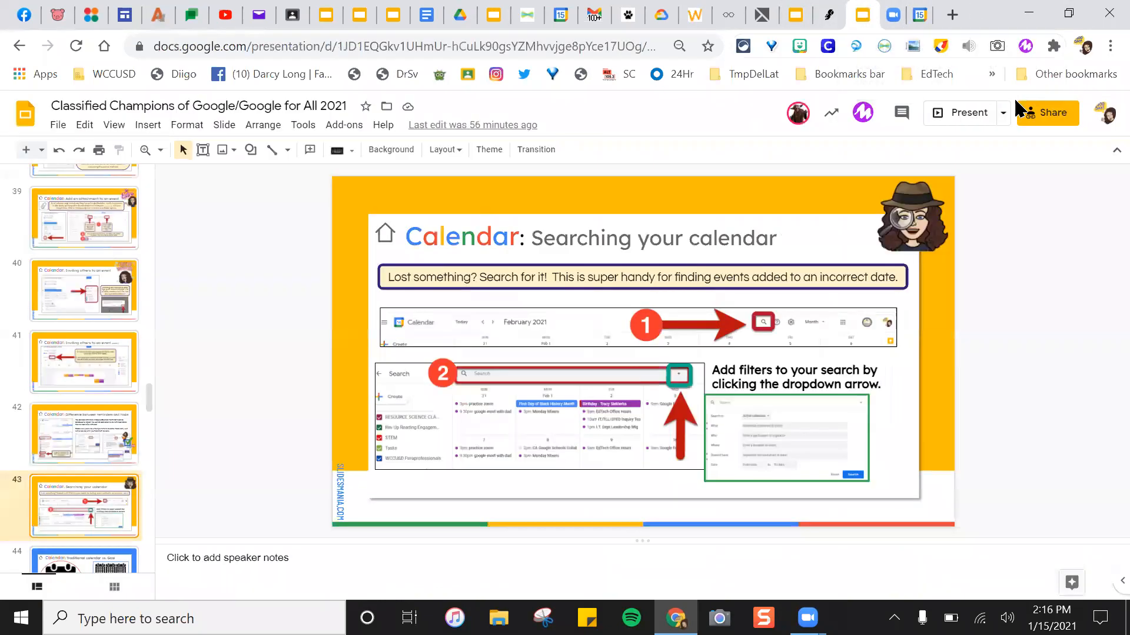
pyautogui.click(984, 113)
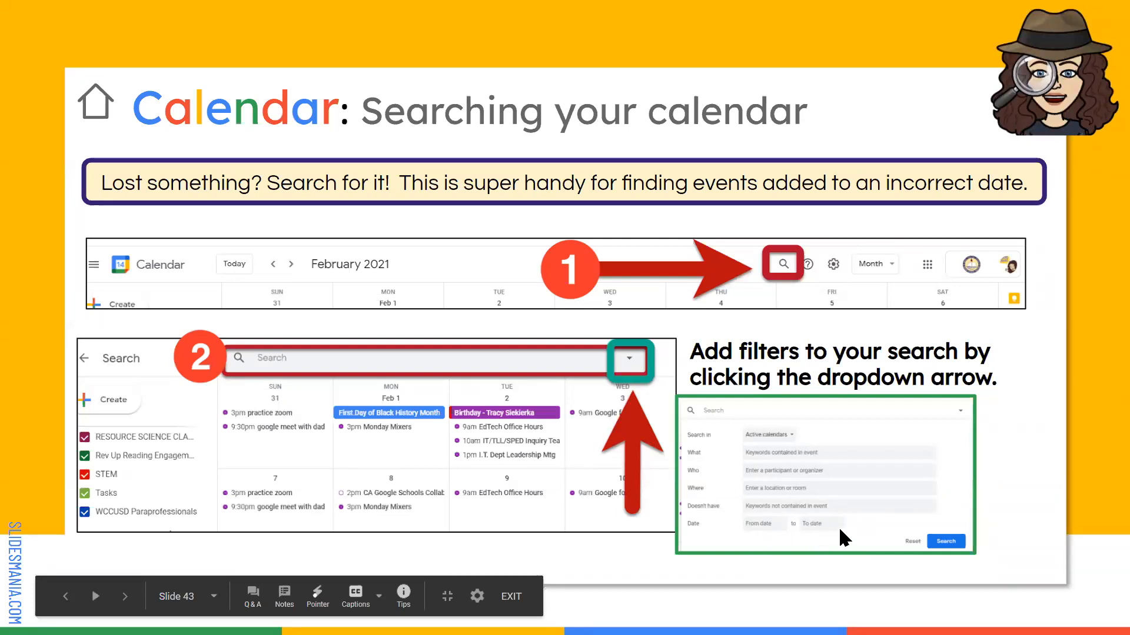
pyautogui.press('Escape')
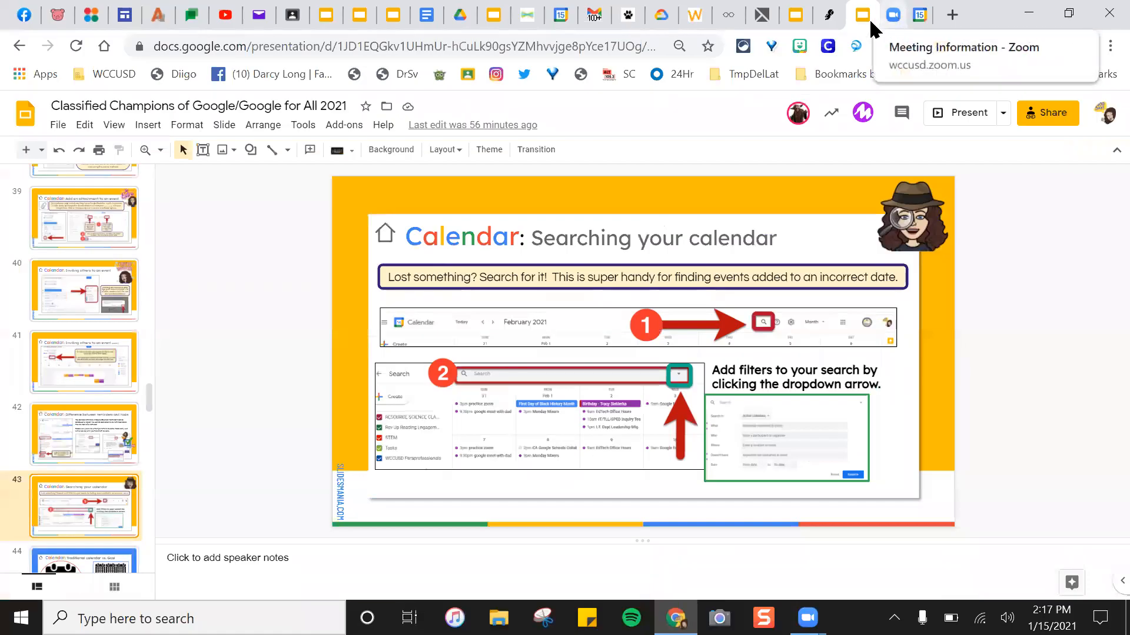
# - Return to Google Calendar and search it for events with a colleague, choosing that person's suggested contact
pyautogui.click(920, 19)
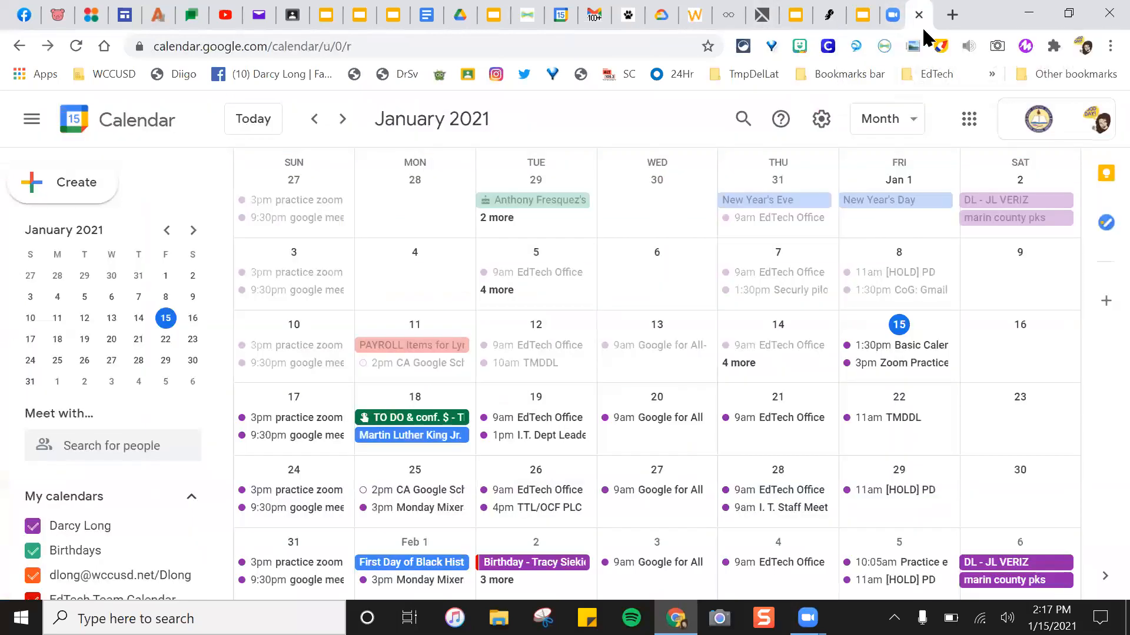
pyautogui.click(742, 119)
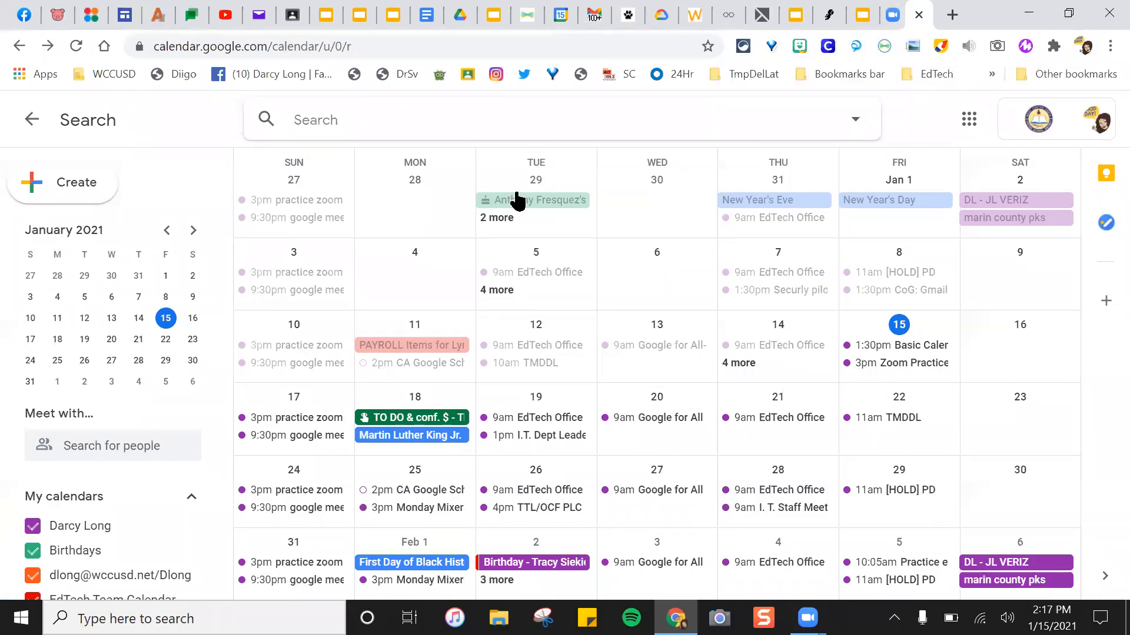
pyautogui.write('tracey')
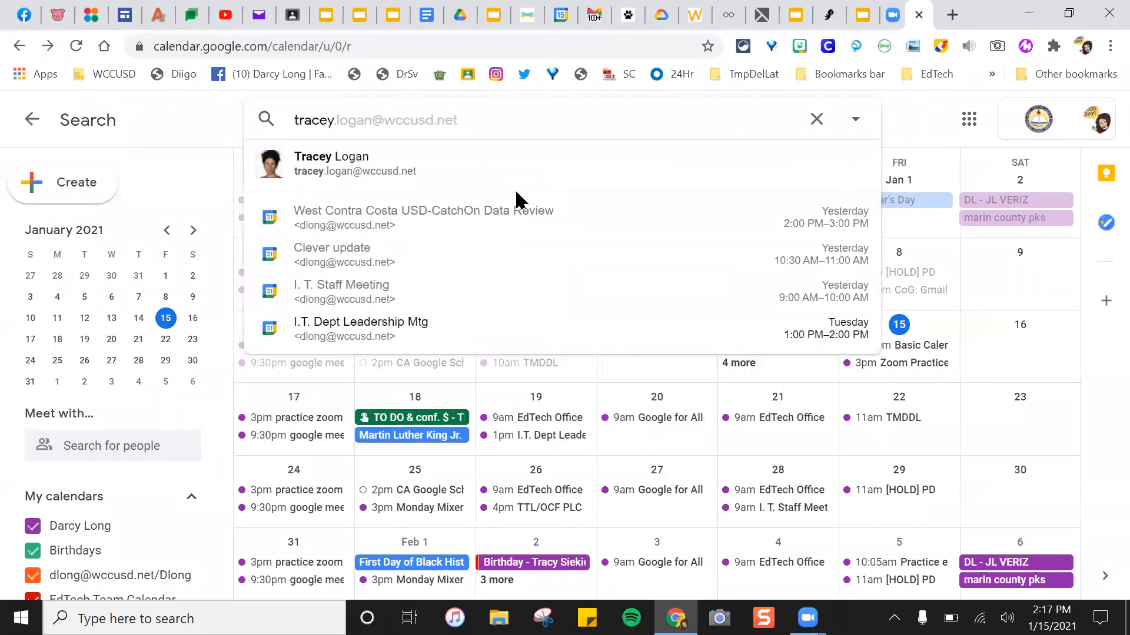
pyautogui.click(288, 147)
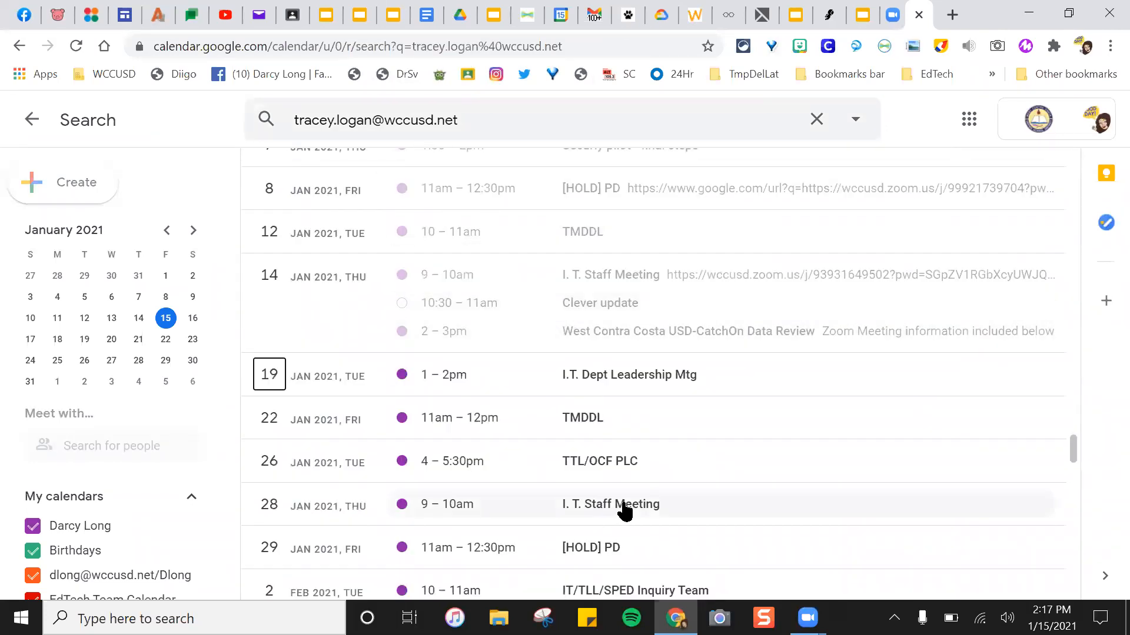
# - Examine the past and upcoming events matching the colleague, and clear the search to return to the month view
pyautogui.scroll(1, 644, 471)
pyautogui.scroll(10, 644, 471)
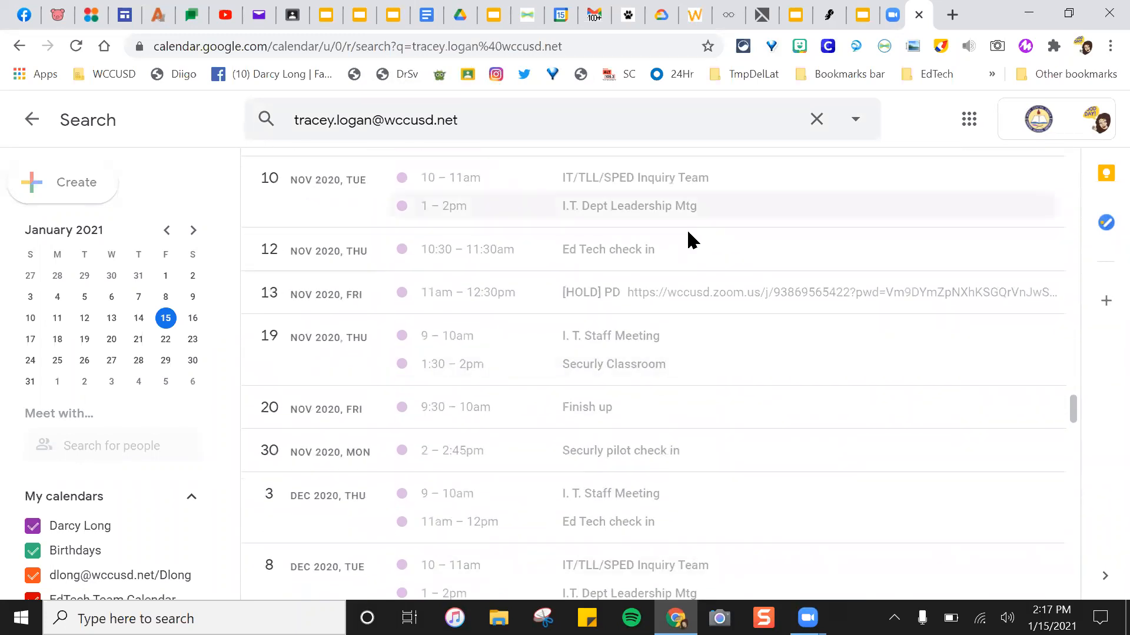
pyautogui.scroll(-15, 695, 222)
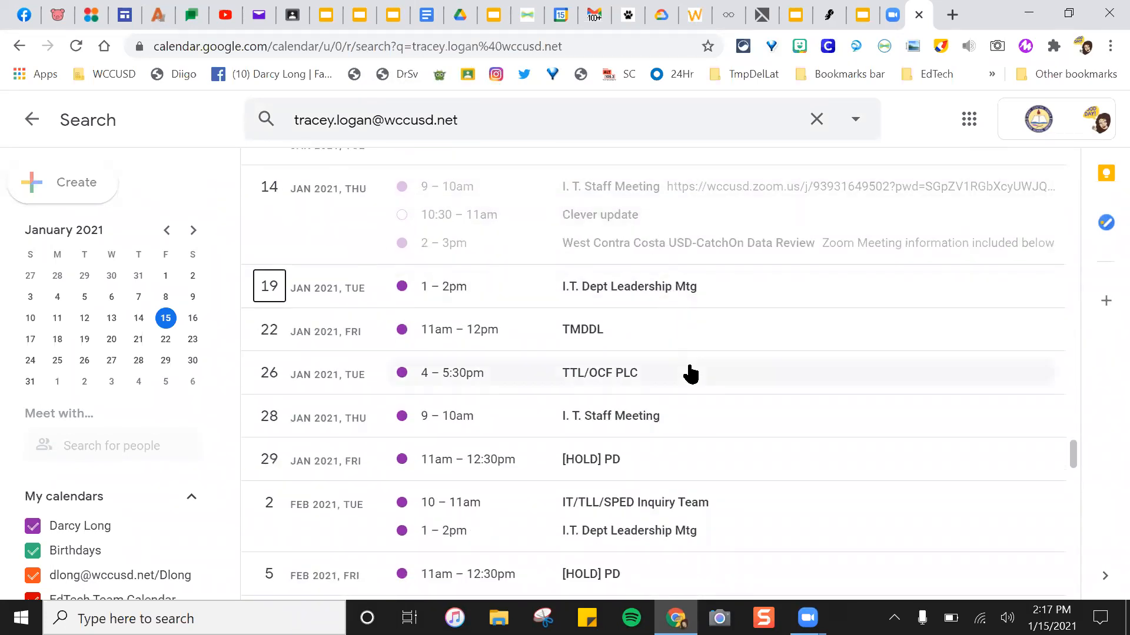
pyautogui.scroll(-10, 699, 353)
pyautogui.scroll(-8, 699, 352)
pyautogui.scroll(20, 714, 371)
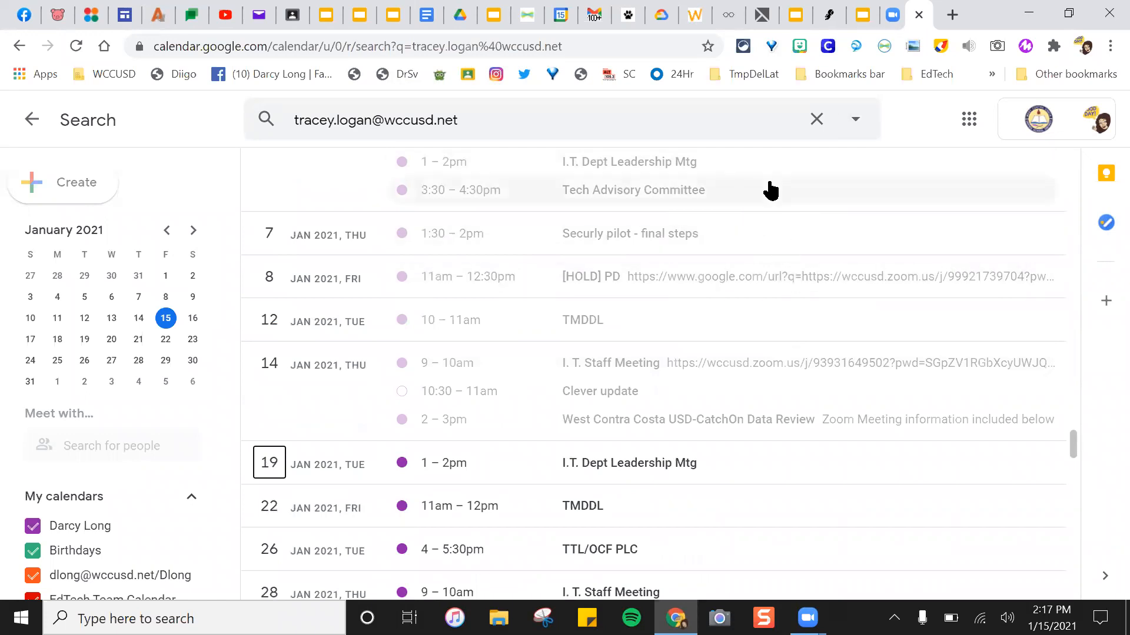
pyautogui.click(815, 122)
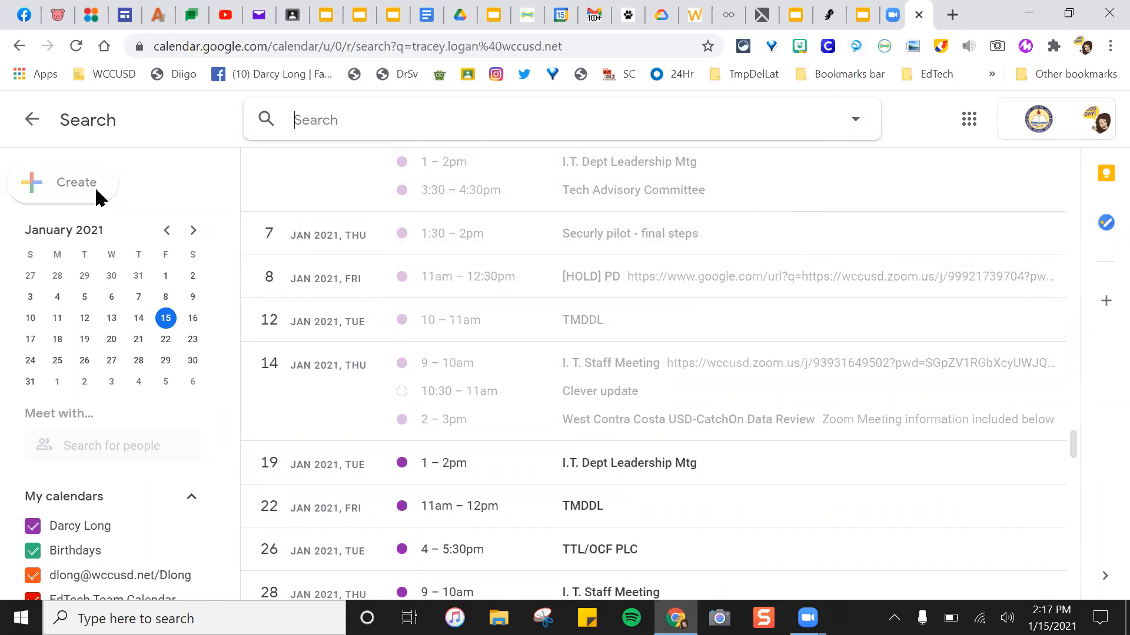
pyautogui.click(32, 119)
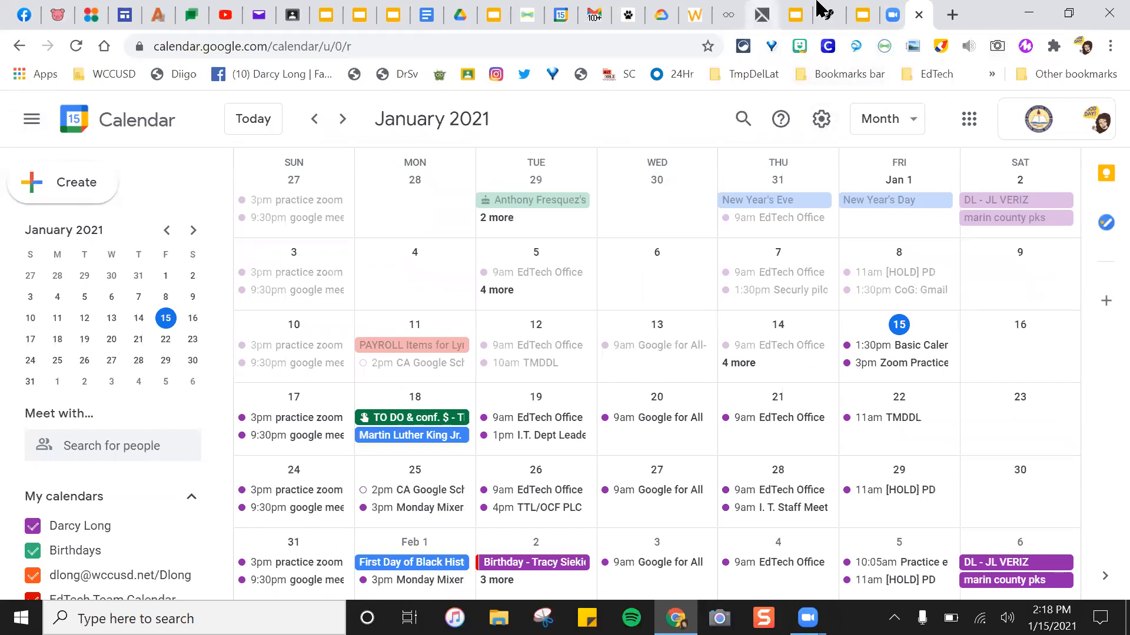
# - Switch back to the Google Slides deck and open slide 29, the Calendar overview with Basic, Next Steps and Resources
pyautogui.click(865, 14)
pyautogui.scroll(6, 38, 306)
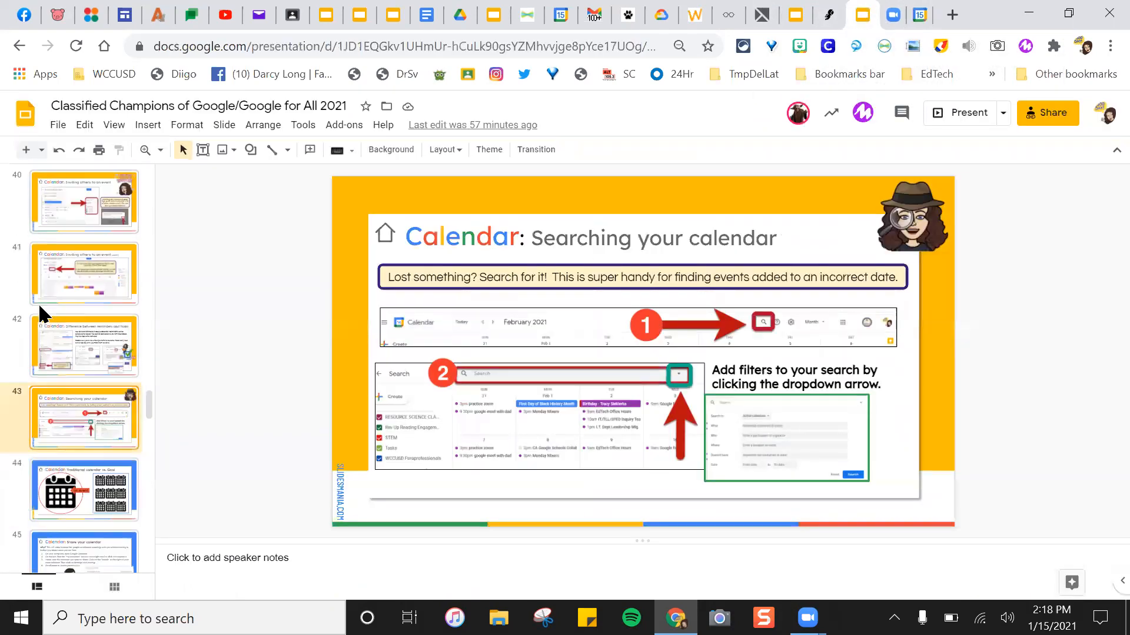
pyautogui.scroll(8, 41, 315)
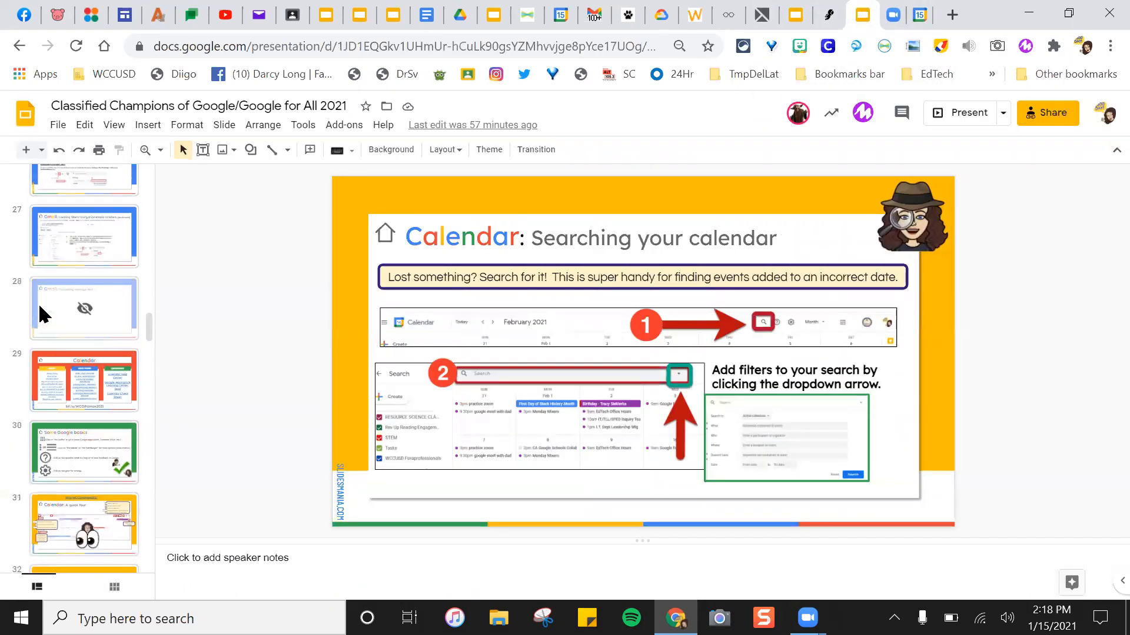
pyautogui.scroll(-2, 44, 315)
pyautogui.click(49, 314)
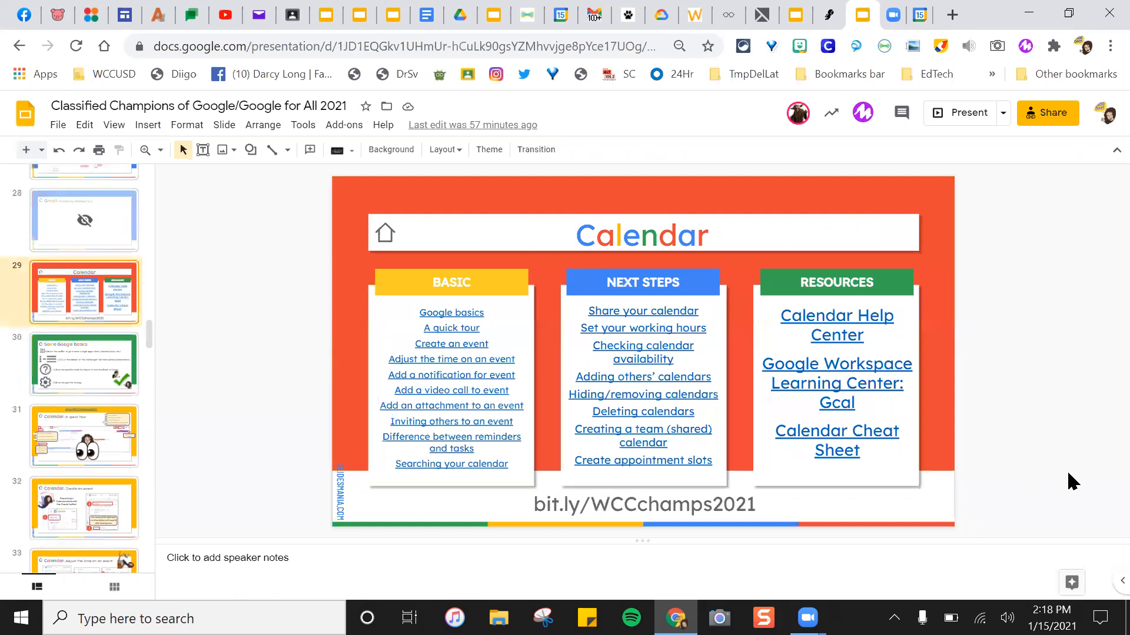